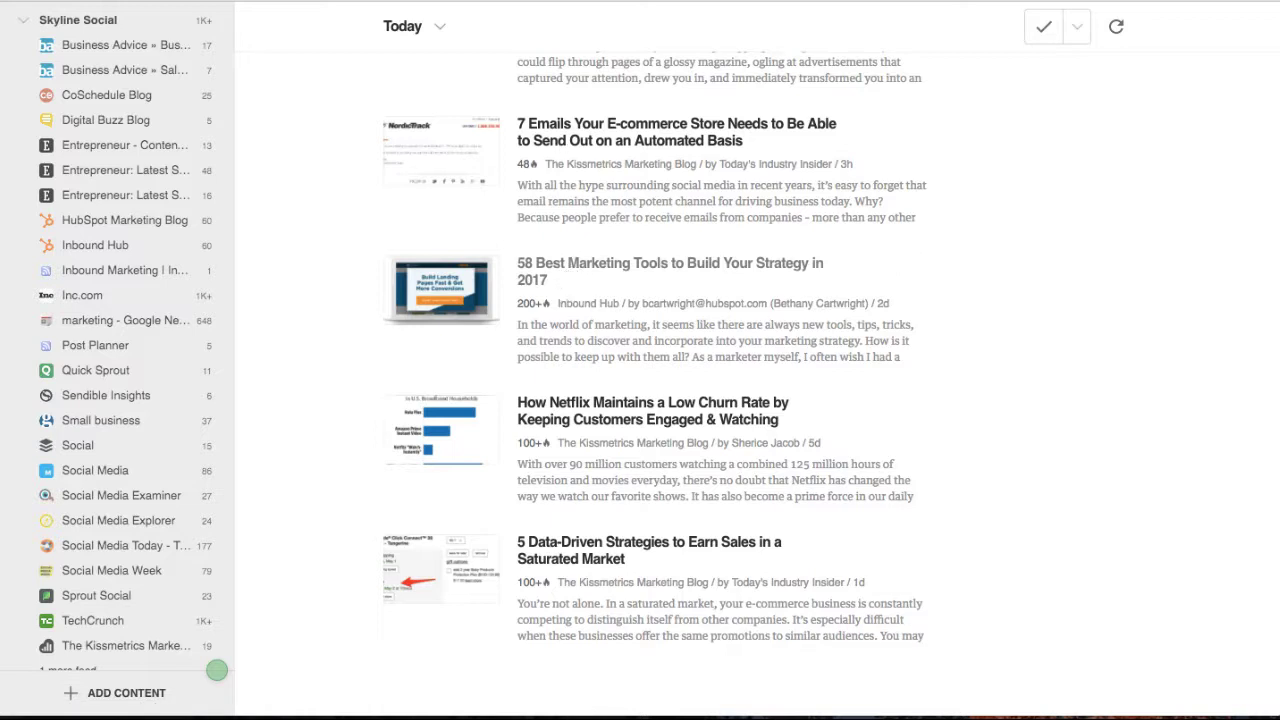
Open 'The Top 7 Benefits of Email Marketing' from the Today feed in a new tab and keep browsing the feed.
mouse_move(381, 22)
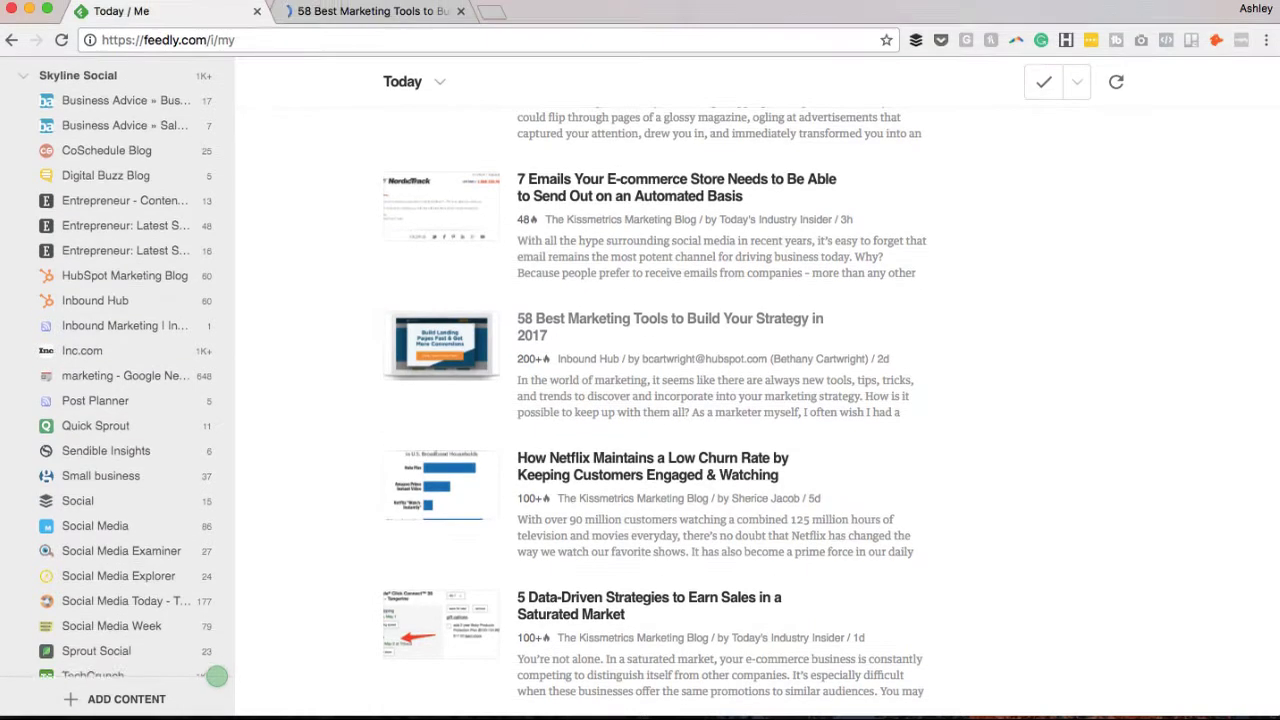
scroll(596, 388, "down", 5)
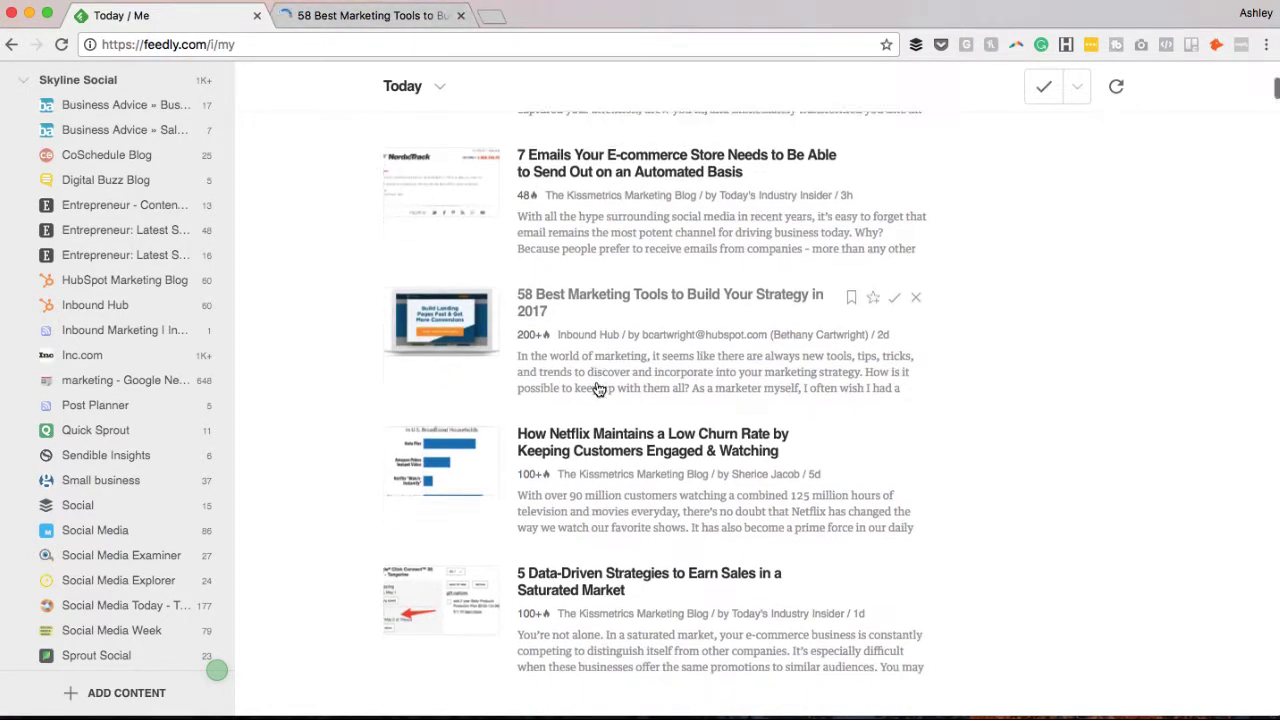
scroll(596, 388, "down", 5)
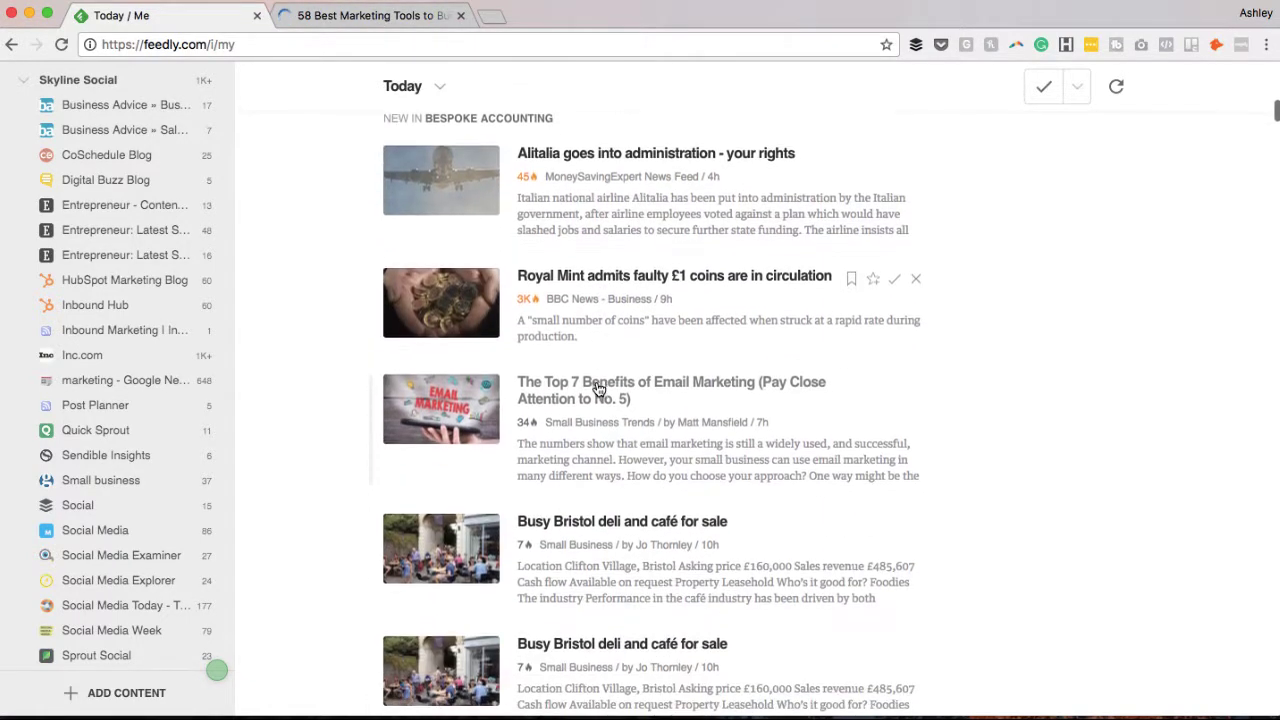
left_click(588, 391, "super")
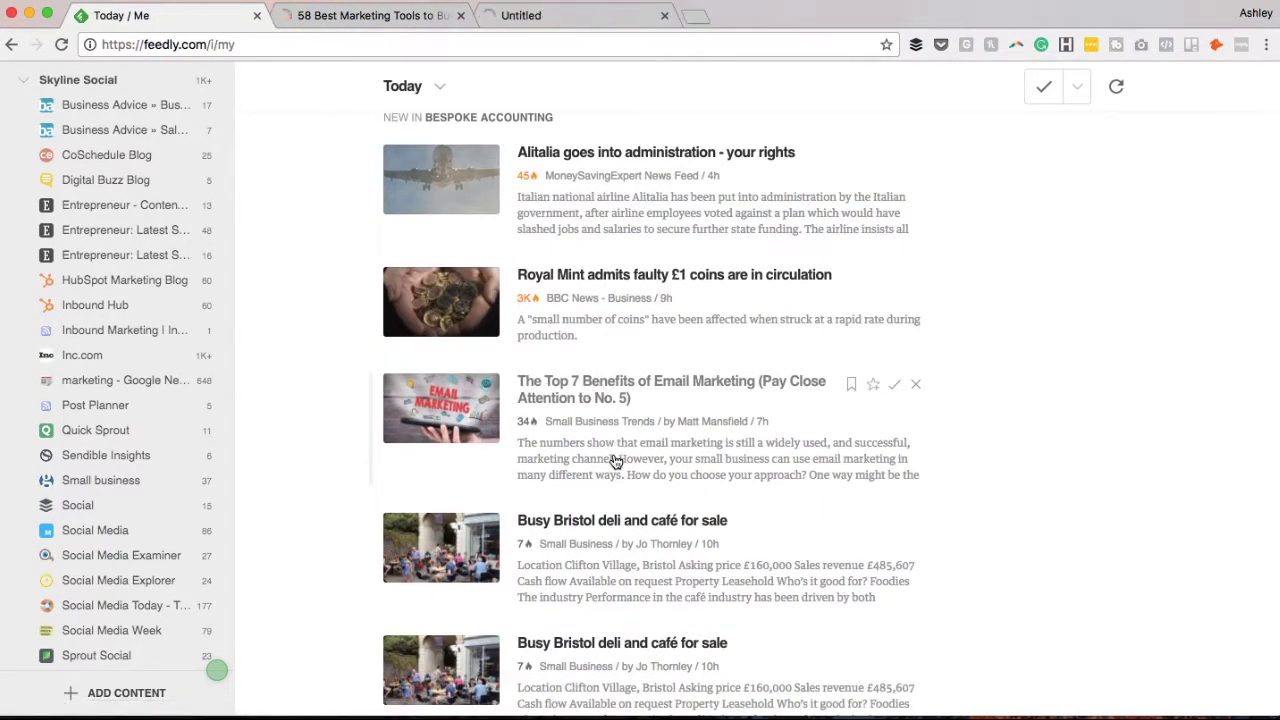
scroll(616, 461, "down", 3)
scroll(616, 461, "down", 4)
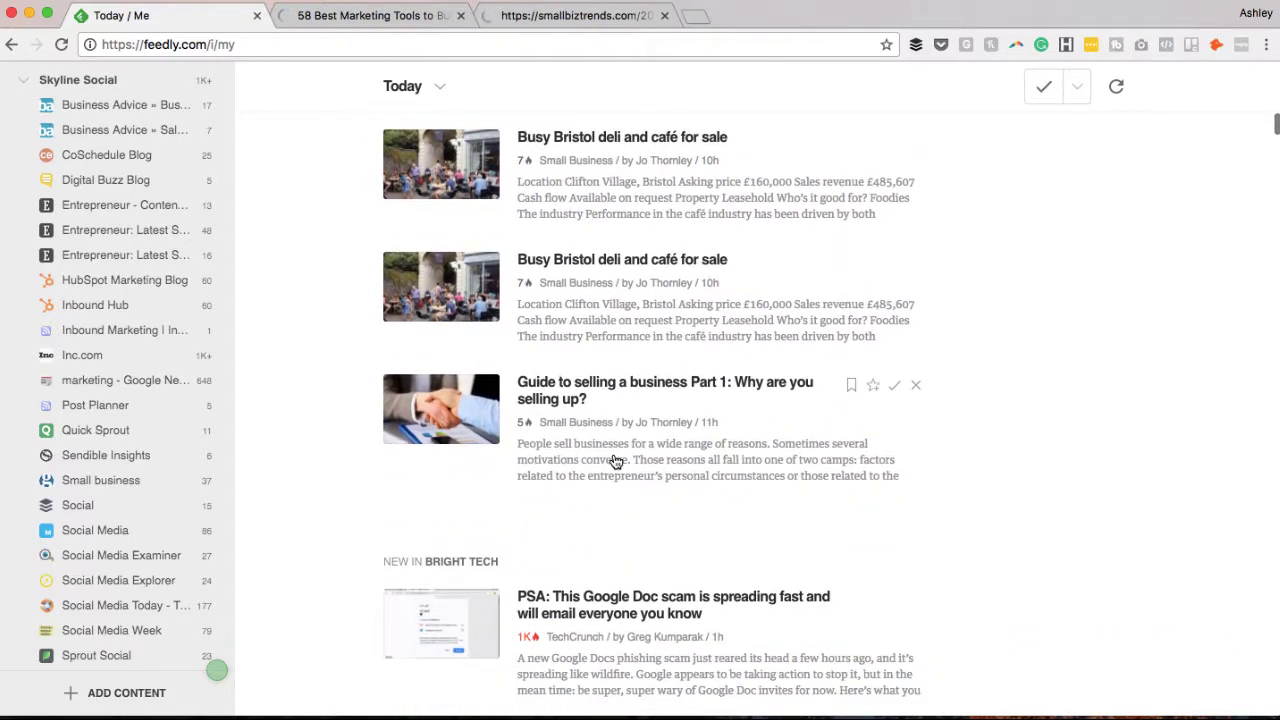
scroll(616, 461, "down", 1)
scroll(616, 461, "down", 5)
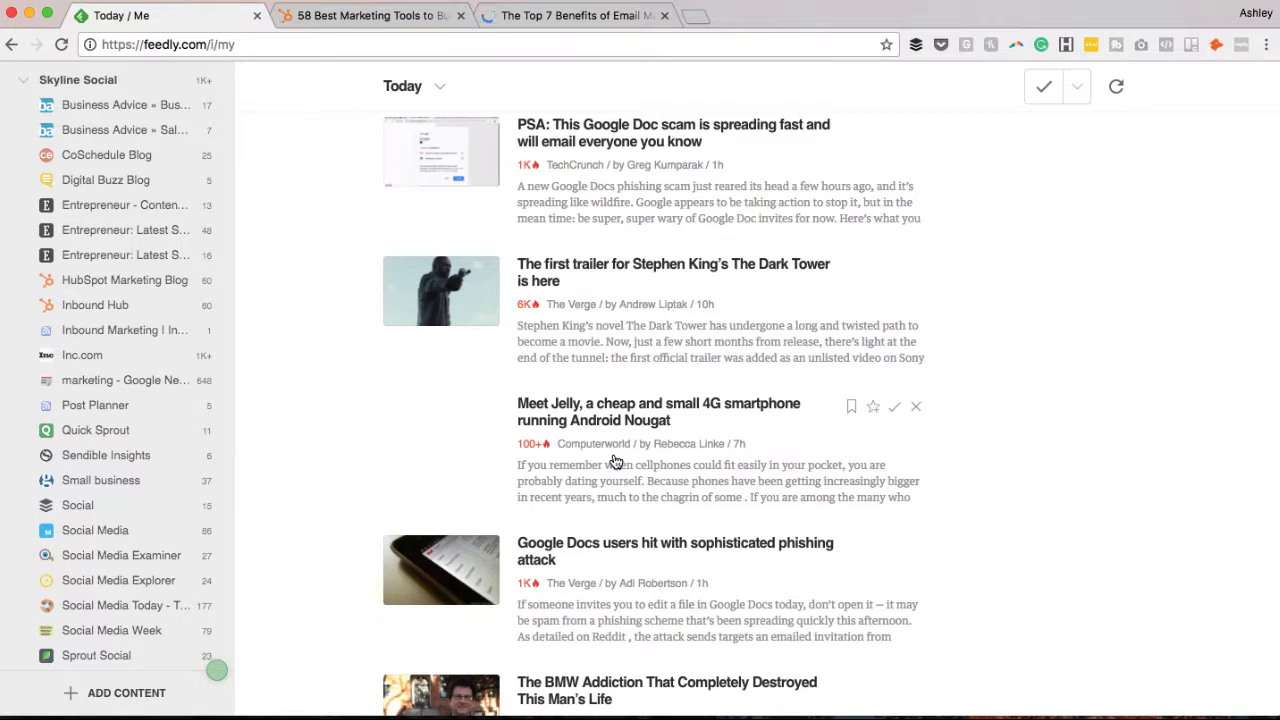
scroll(616, 461, "down", 7)
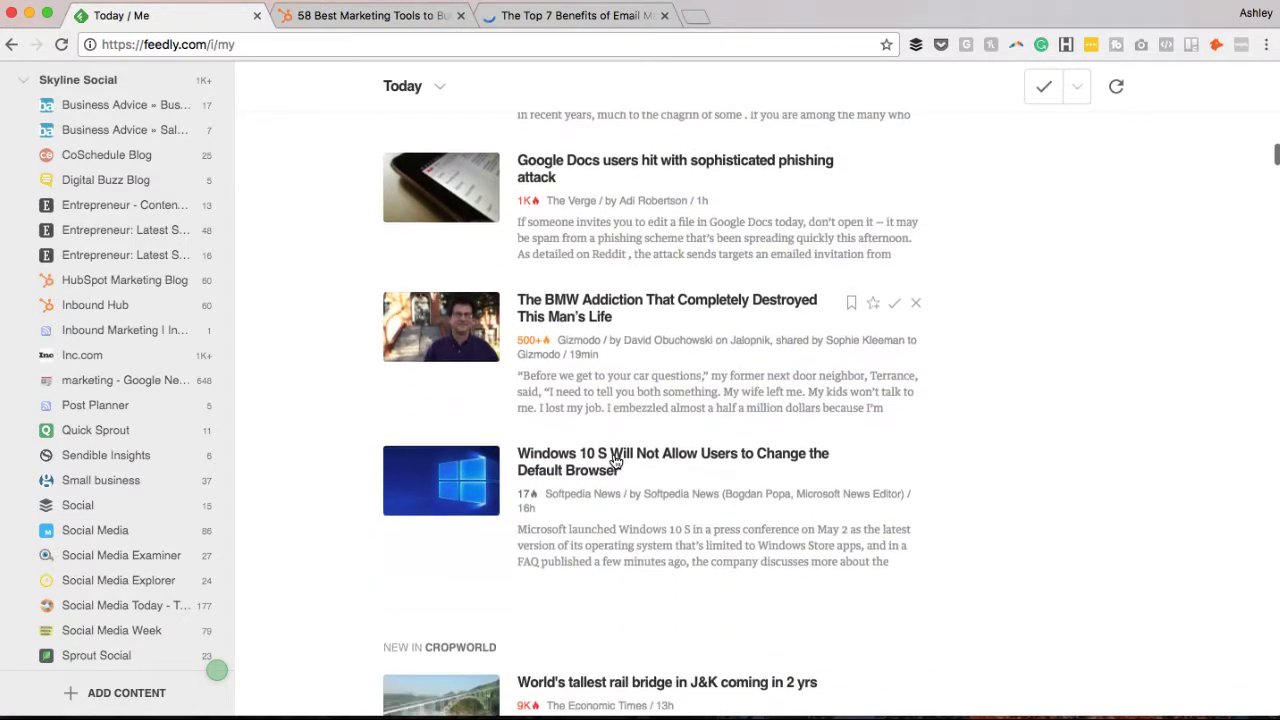
scroll(613, 459, "down", 7)
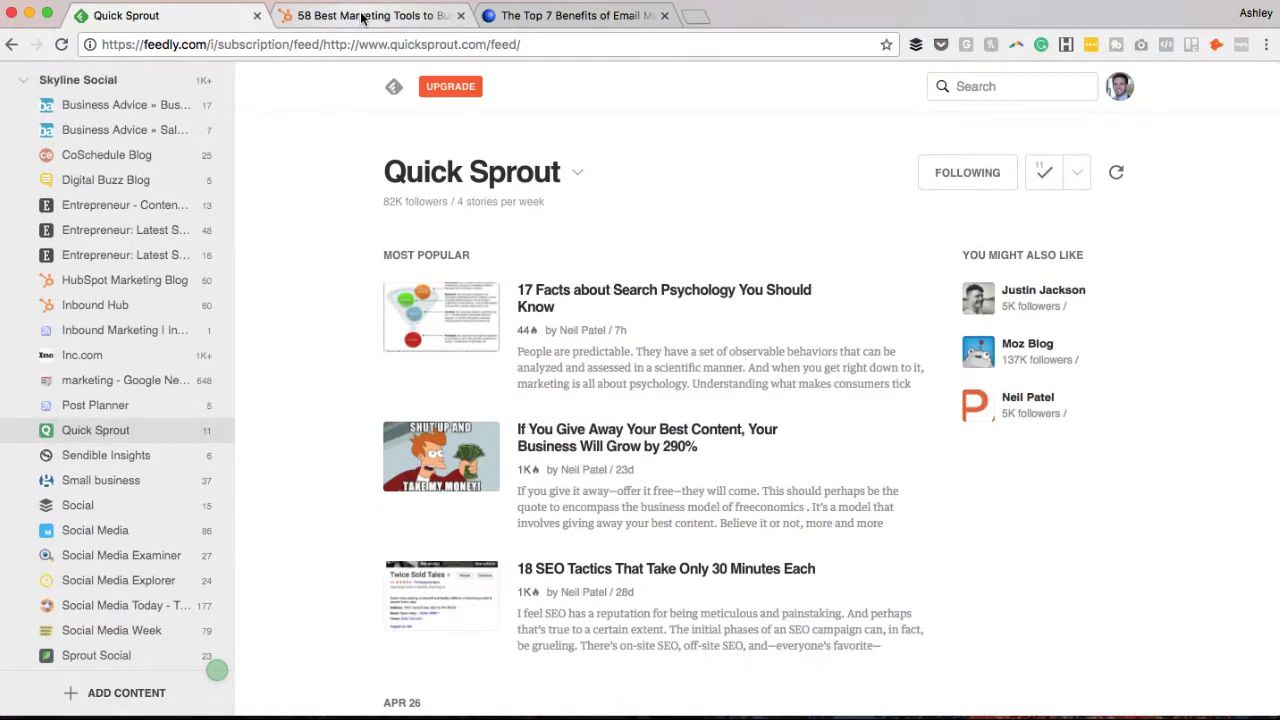
Compare the HubSpot '58 Best Marketing Tools' and Small Business Trends article tabs, ending on Email Marketing.
left_click(362, 17)
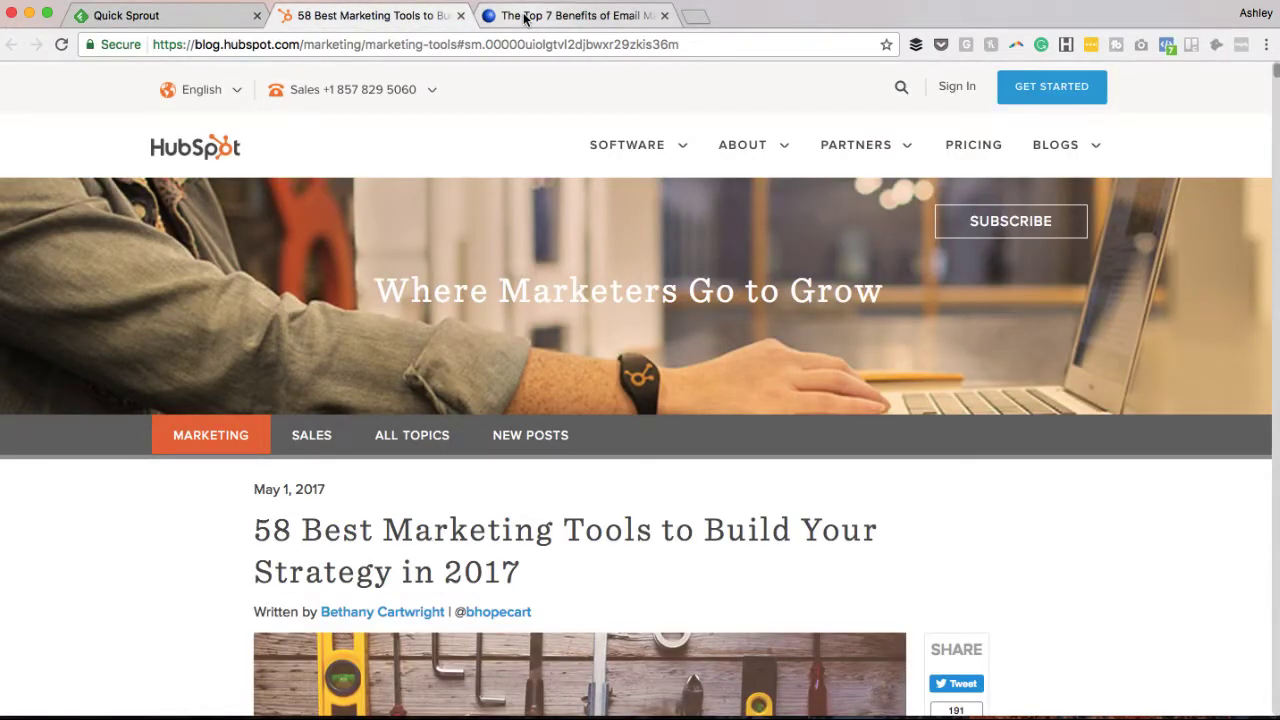
left_click(525, 17)
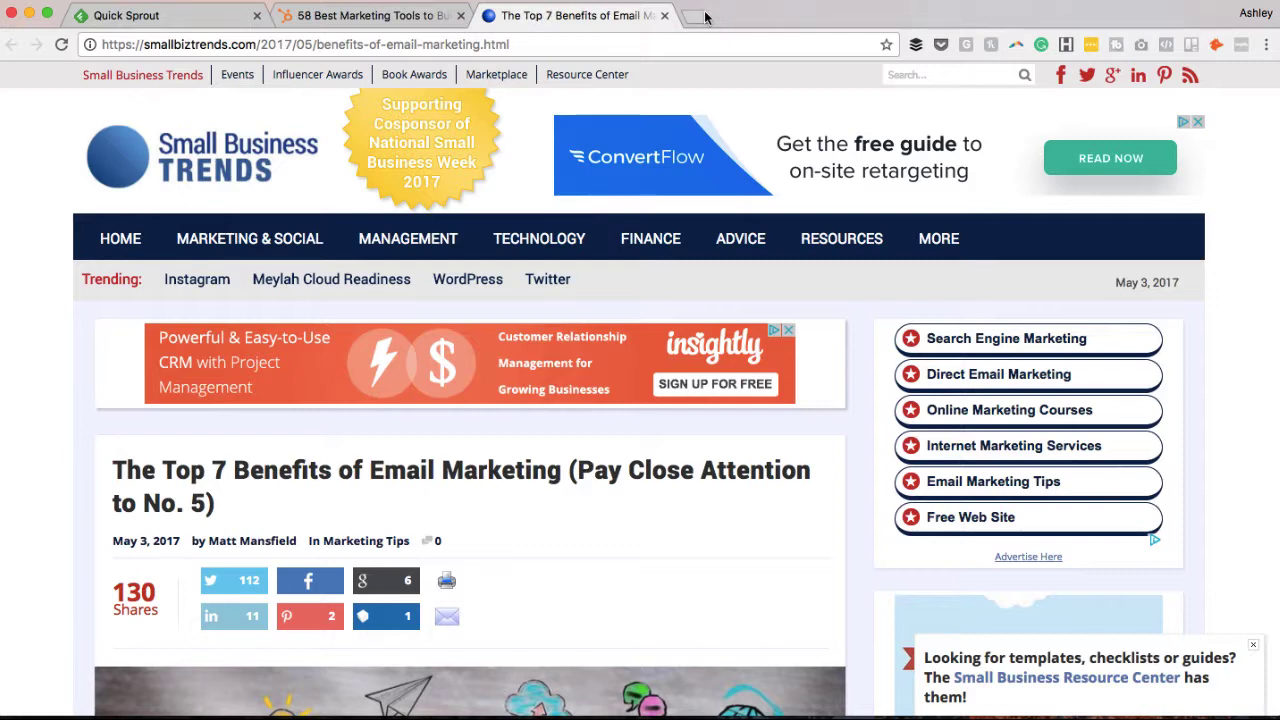
left_click(382, 20)
left_click(372, 44)
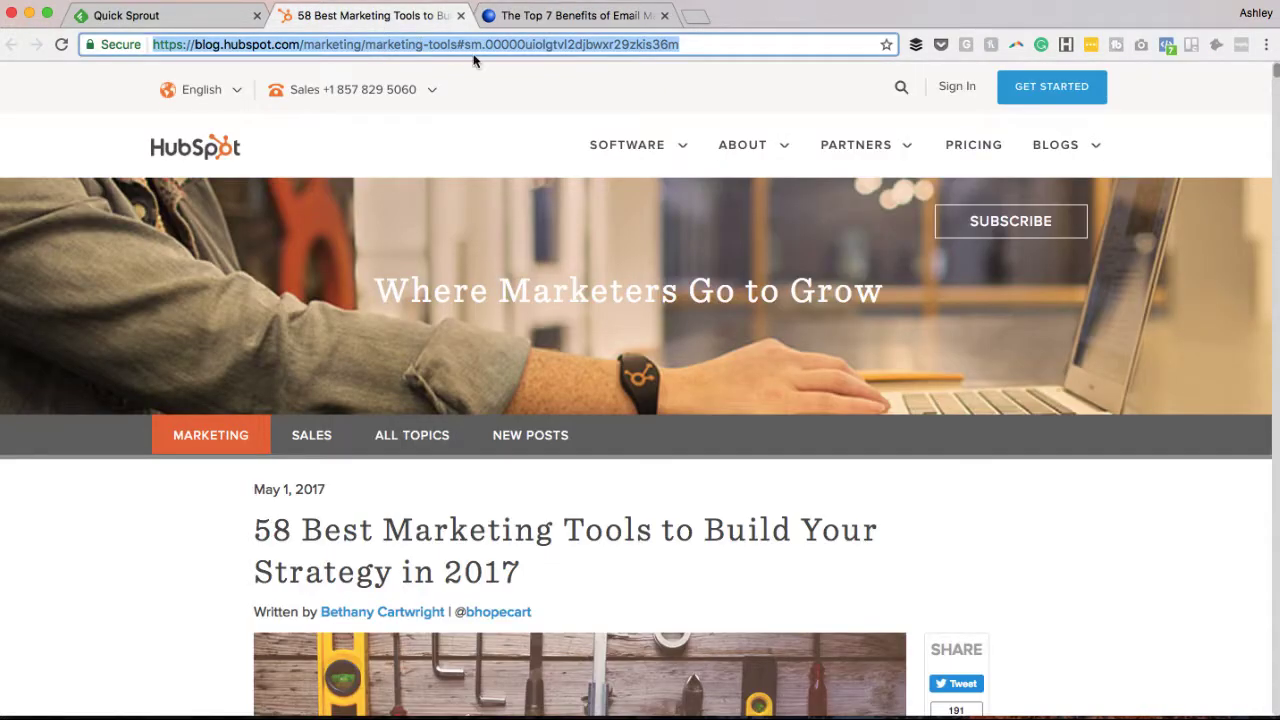
scroll(449, 551, "down", 5)
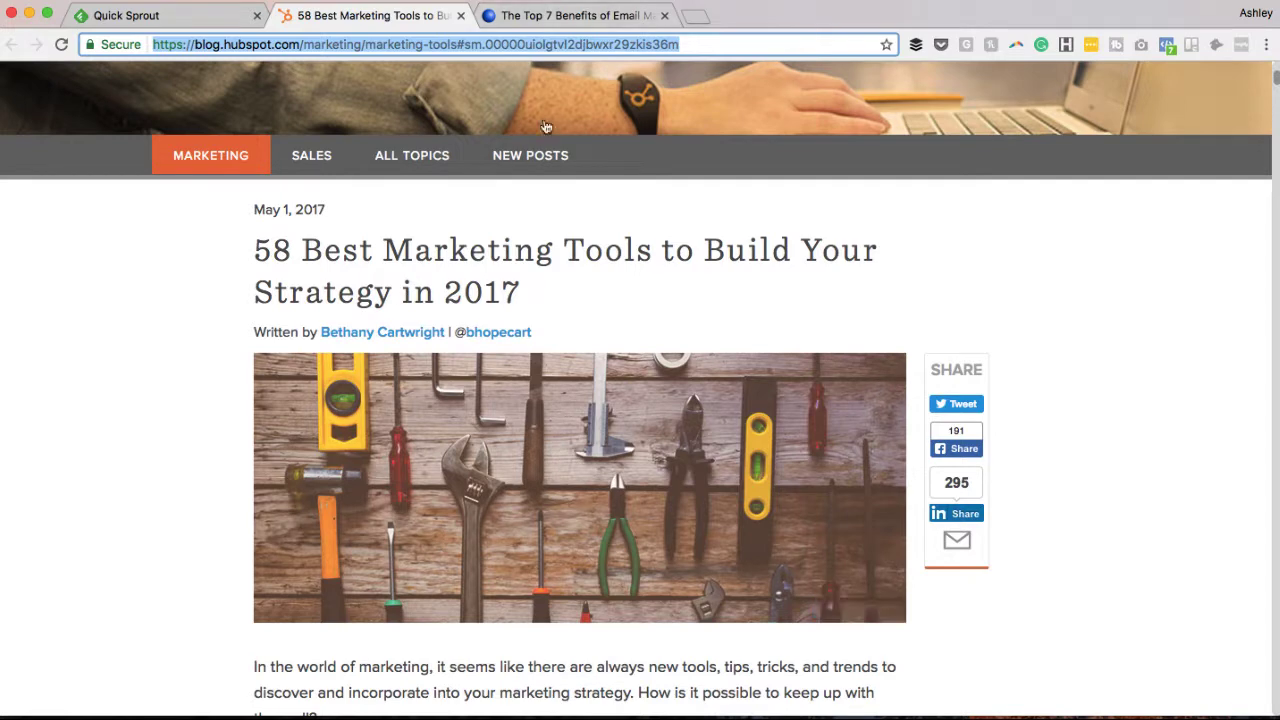
scroll(545, 126, "up", 4)
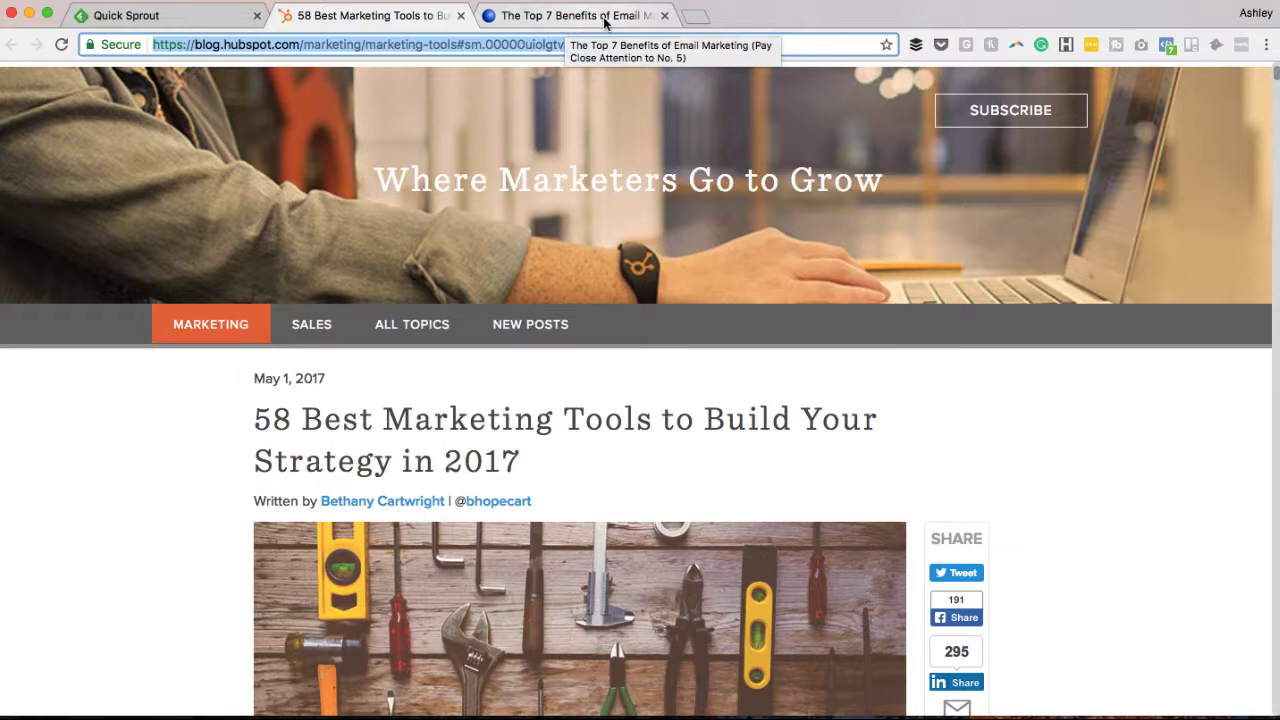
left_click(603, 18)
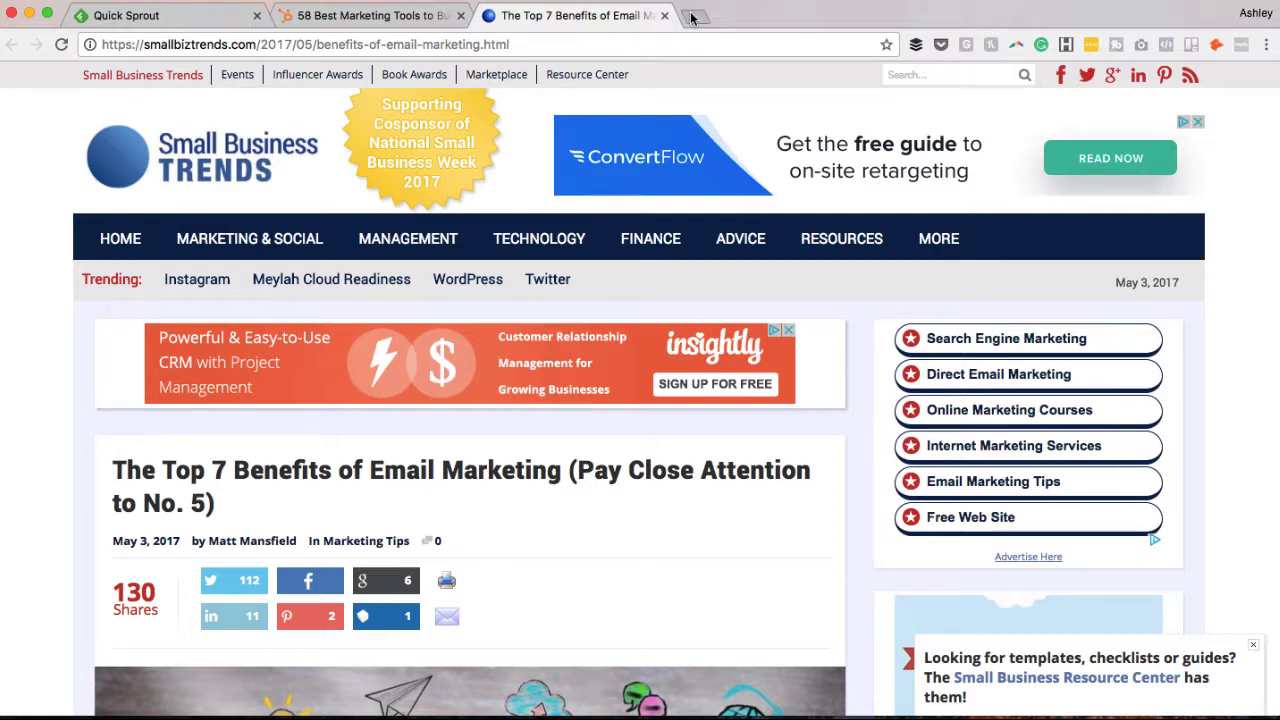
Load buffer.com in a new browser tab.
left_click(693, 19)
type("buffer.com")
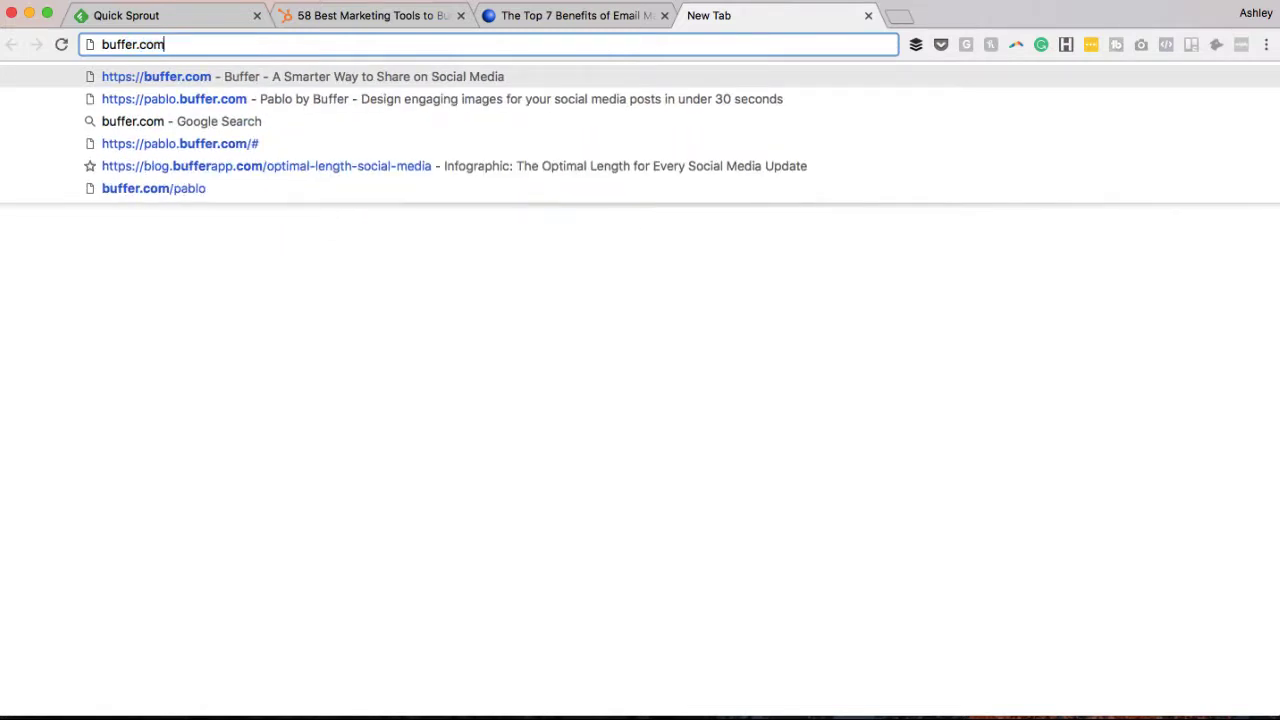
key("Return")
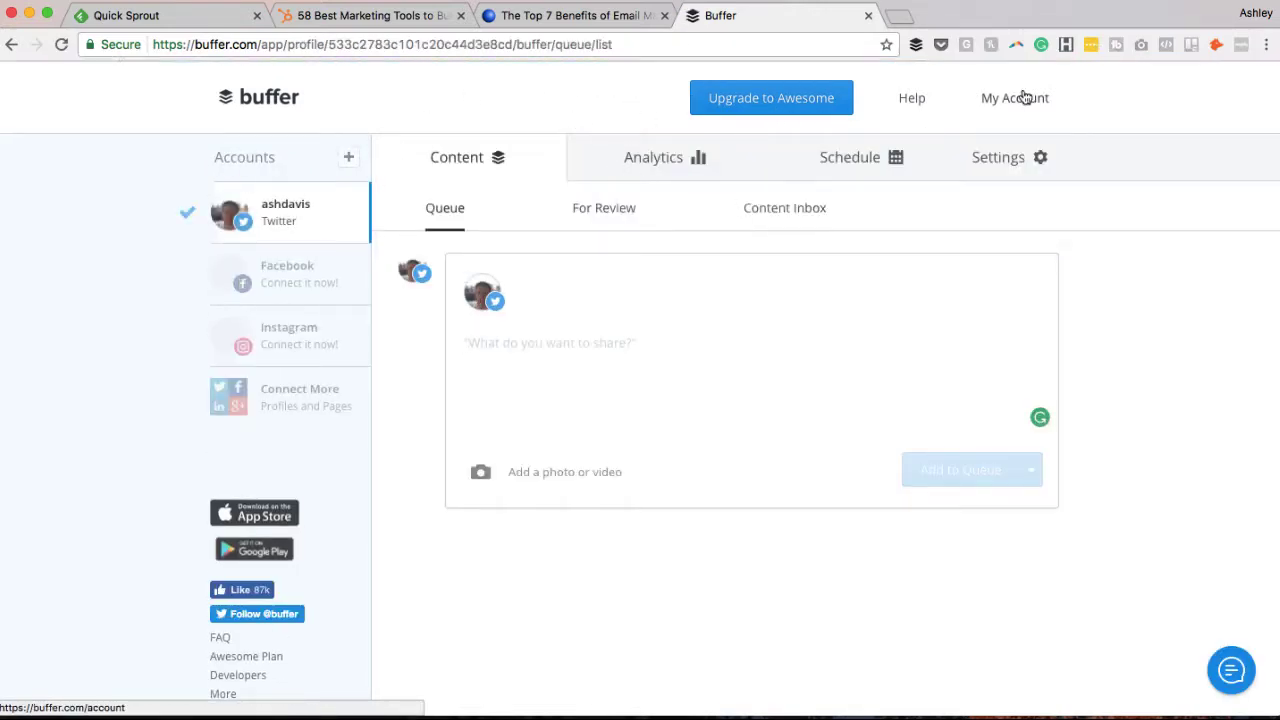
Sign out of Buffer and sign back in with the Twitter account.
mouse_move(1025, 97)
left_click(930, 304)
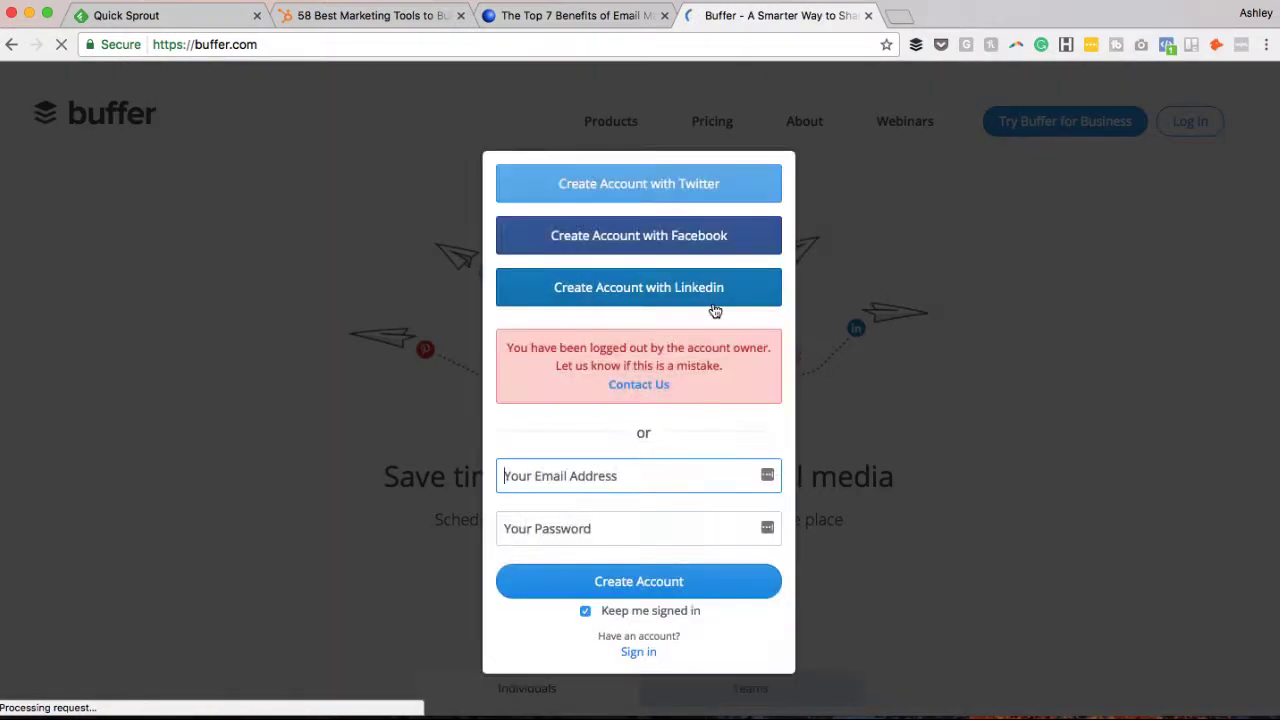
left_click(861, 234)
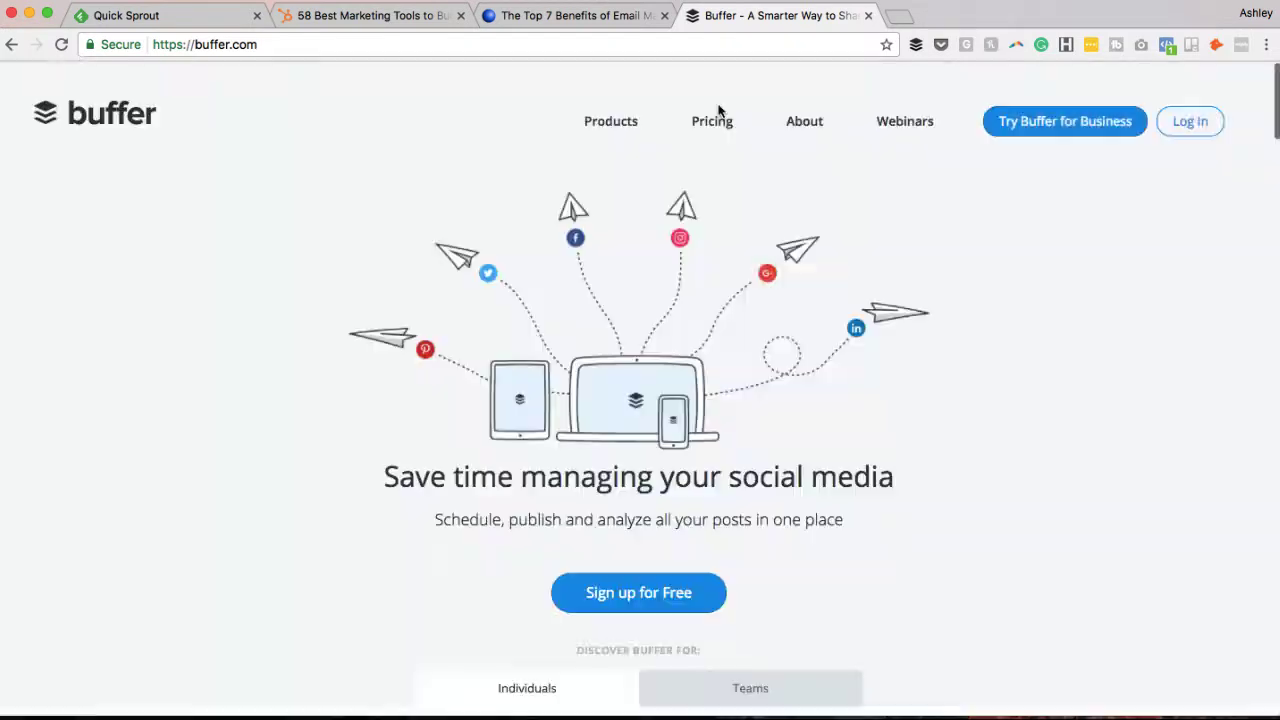
left_click(656, 601)
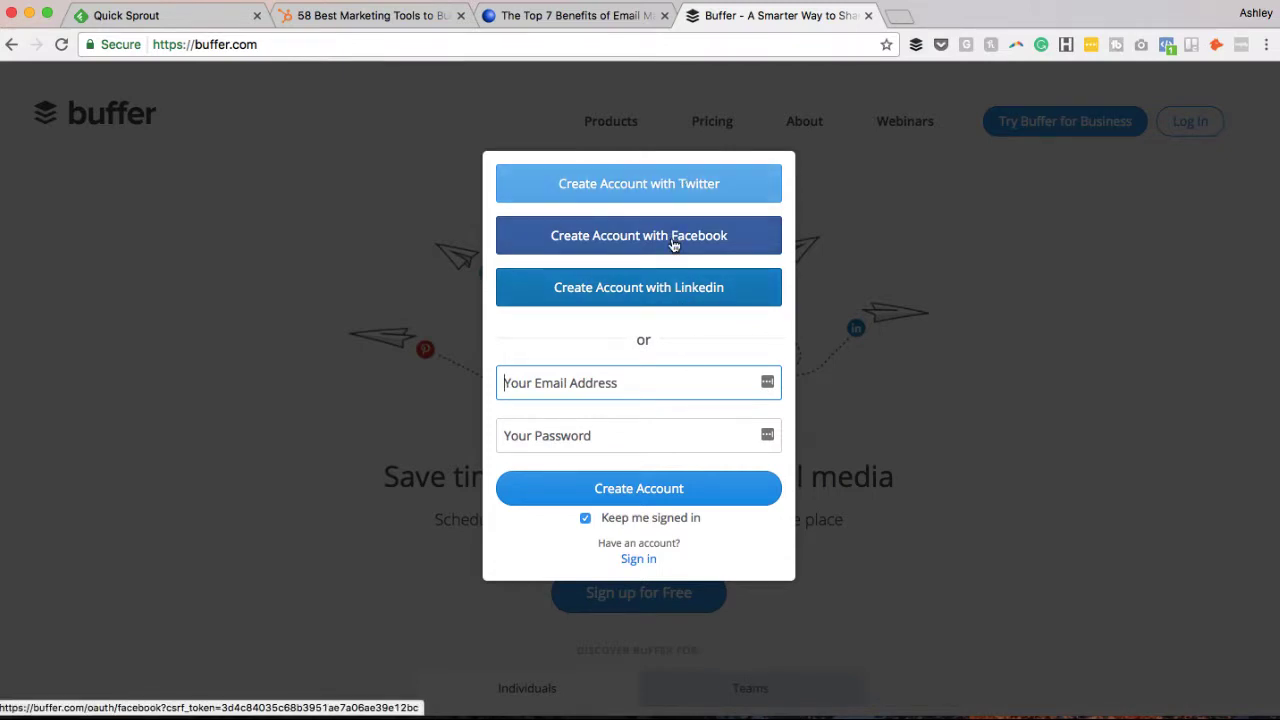
left_click(655, 189)
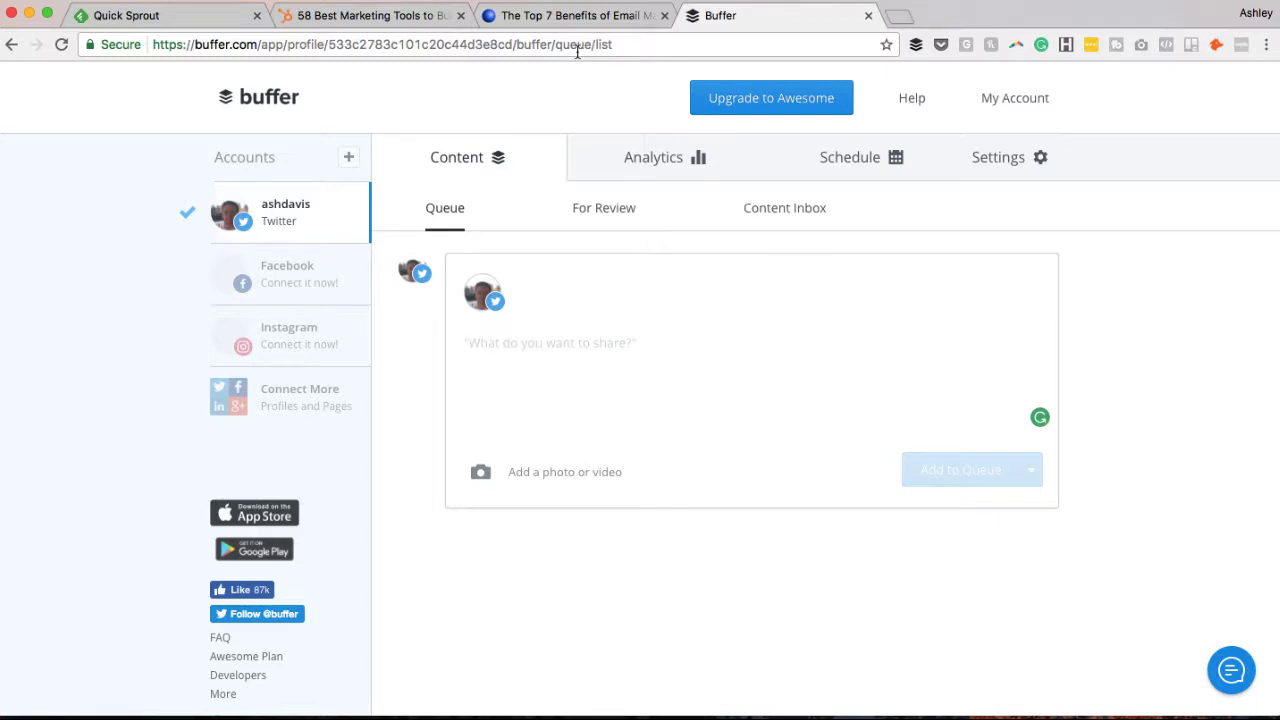
Find the Buffer extension's Chrome Web Store page via Google, confirm it's added, then close it.
left_click(903, 22)
type("buffer")
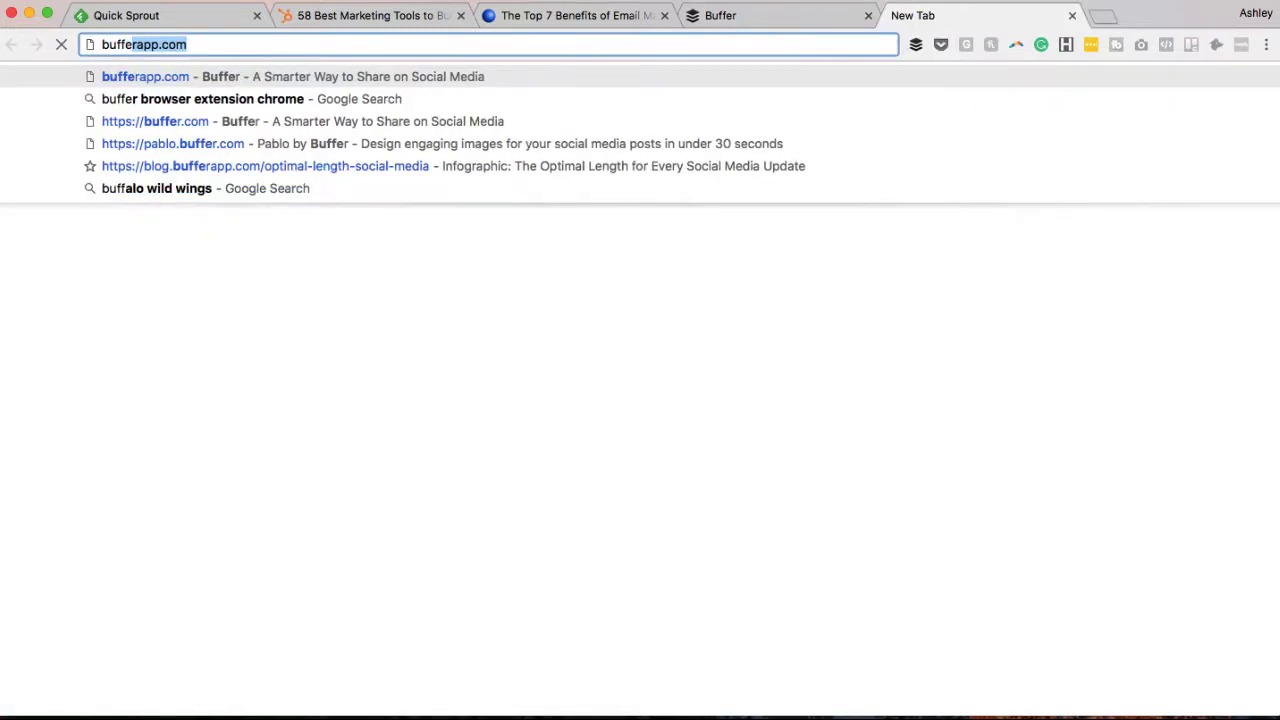
left_click(285, 78)
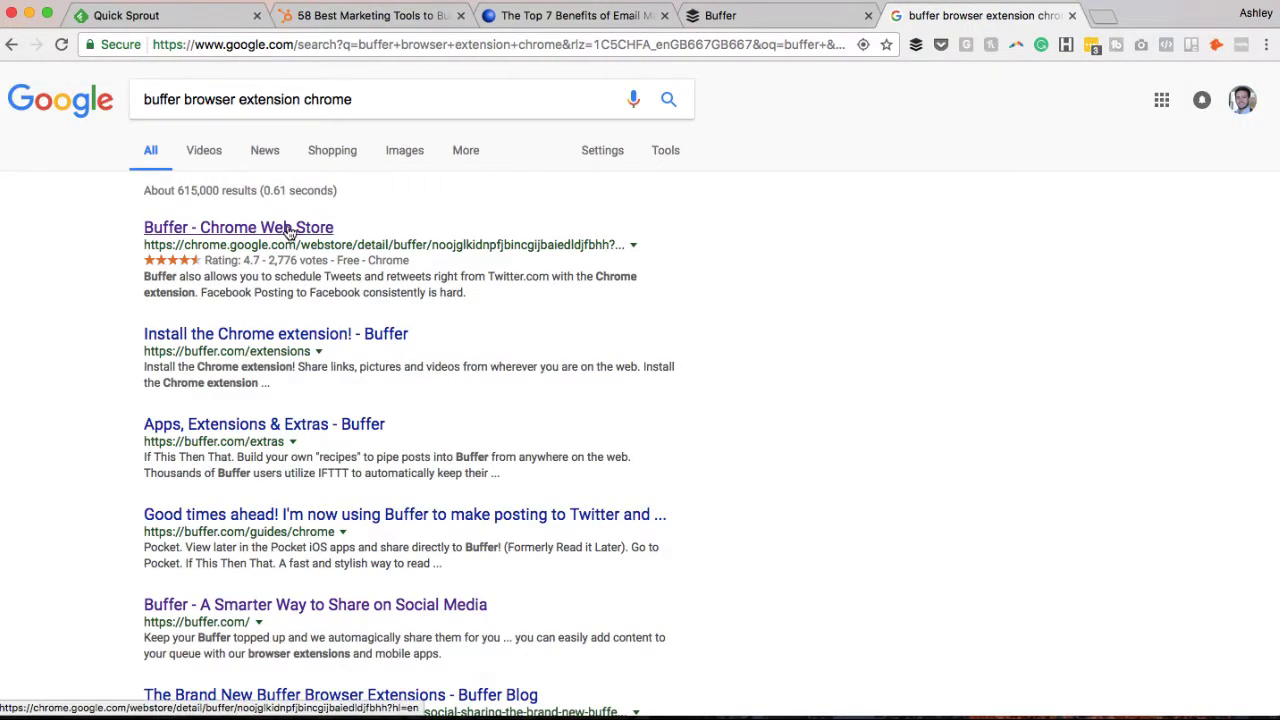
left_click(287, 229)
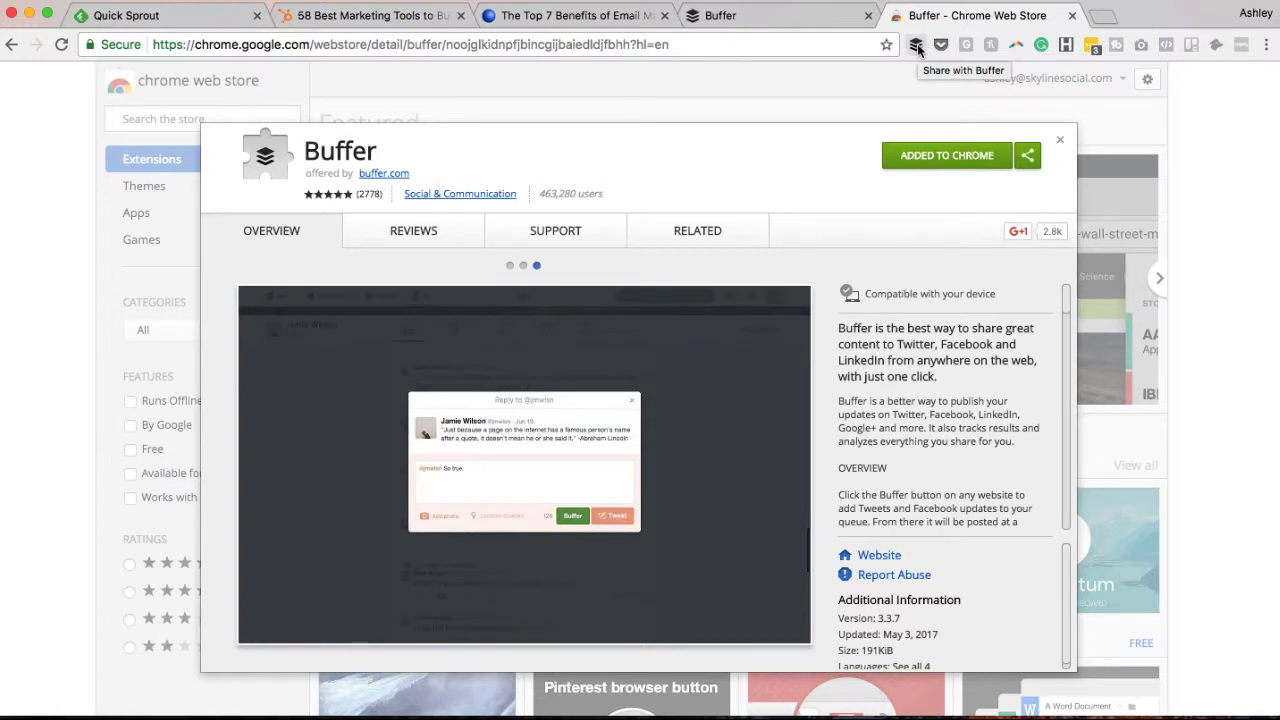
left_click(1072, 15)
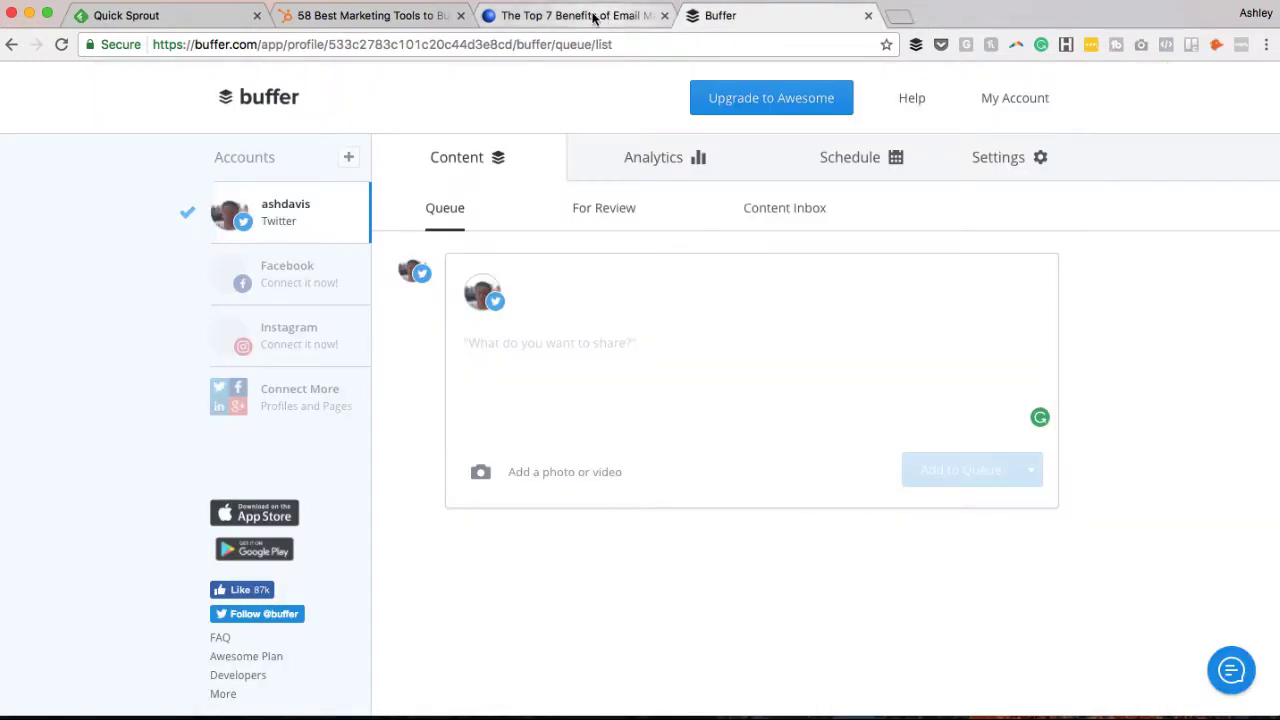
On the '58 Best Marketing Tools' article, launch the Buffer extension composer with title and buff.ly link.
left_click(376, 16)
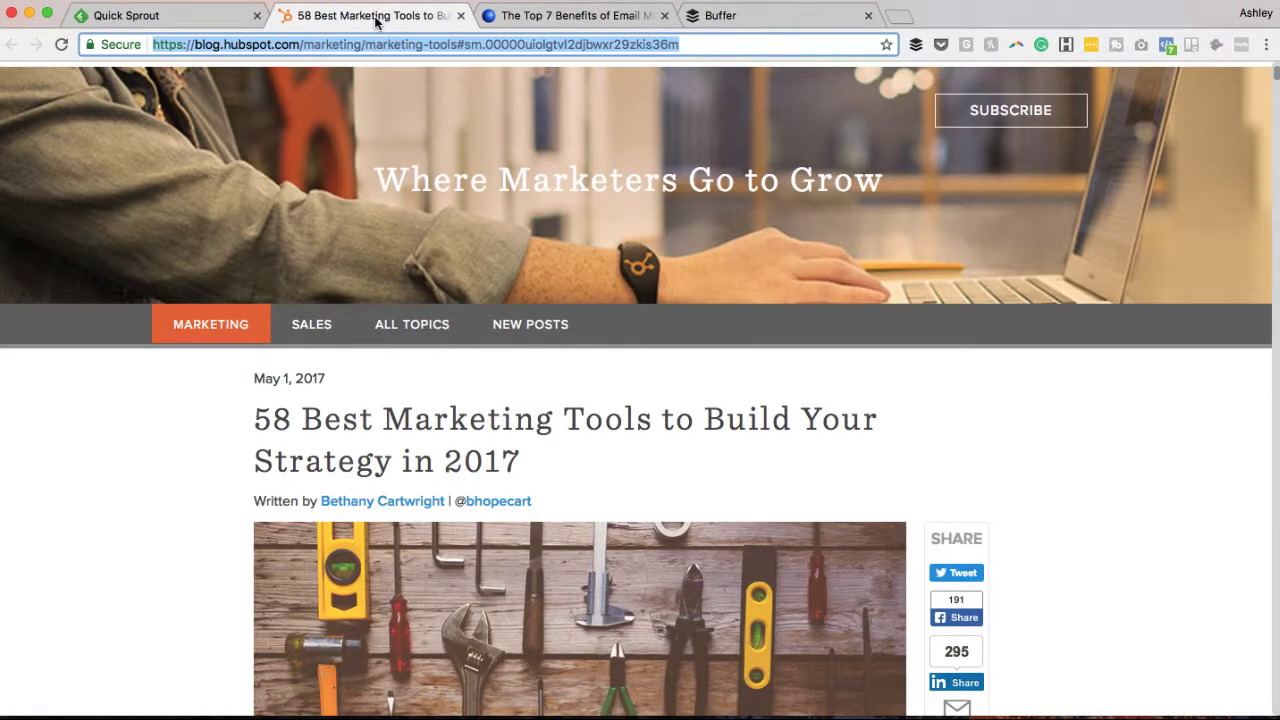
left_click(724, 194)
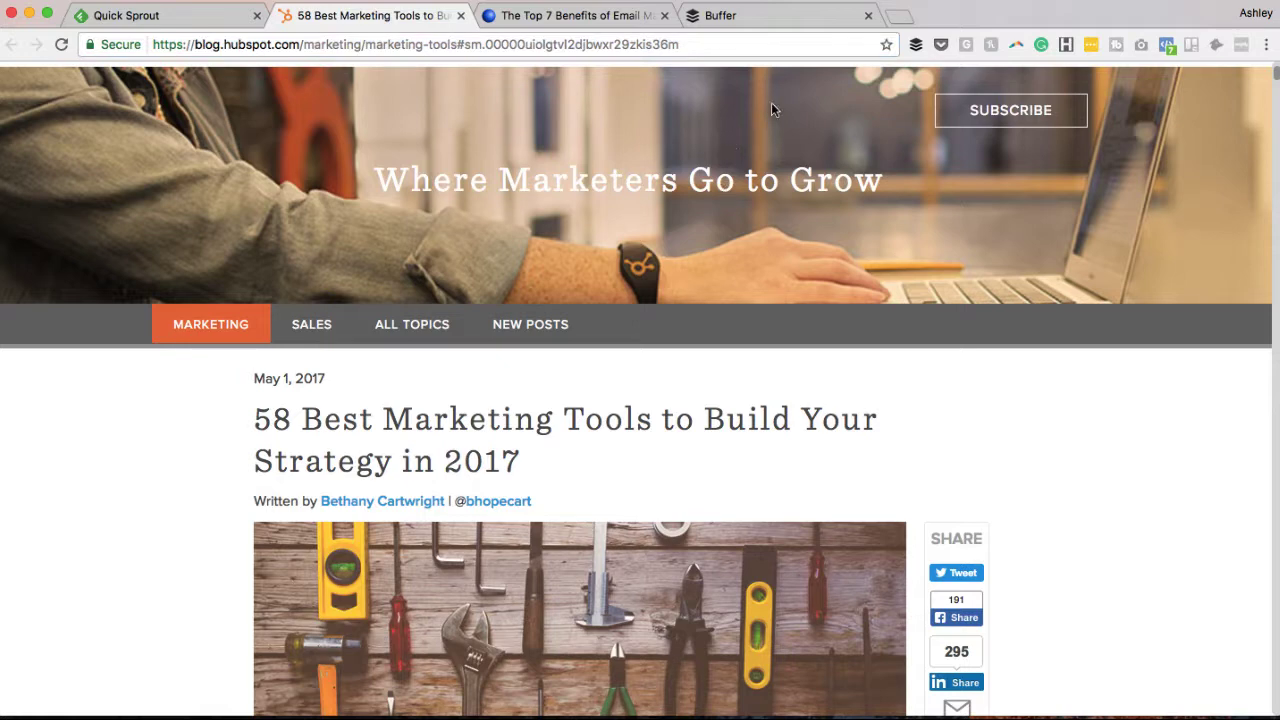
scroll(710, 280, "down", 7)
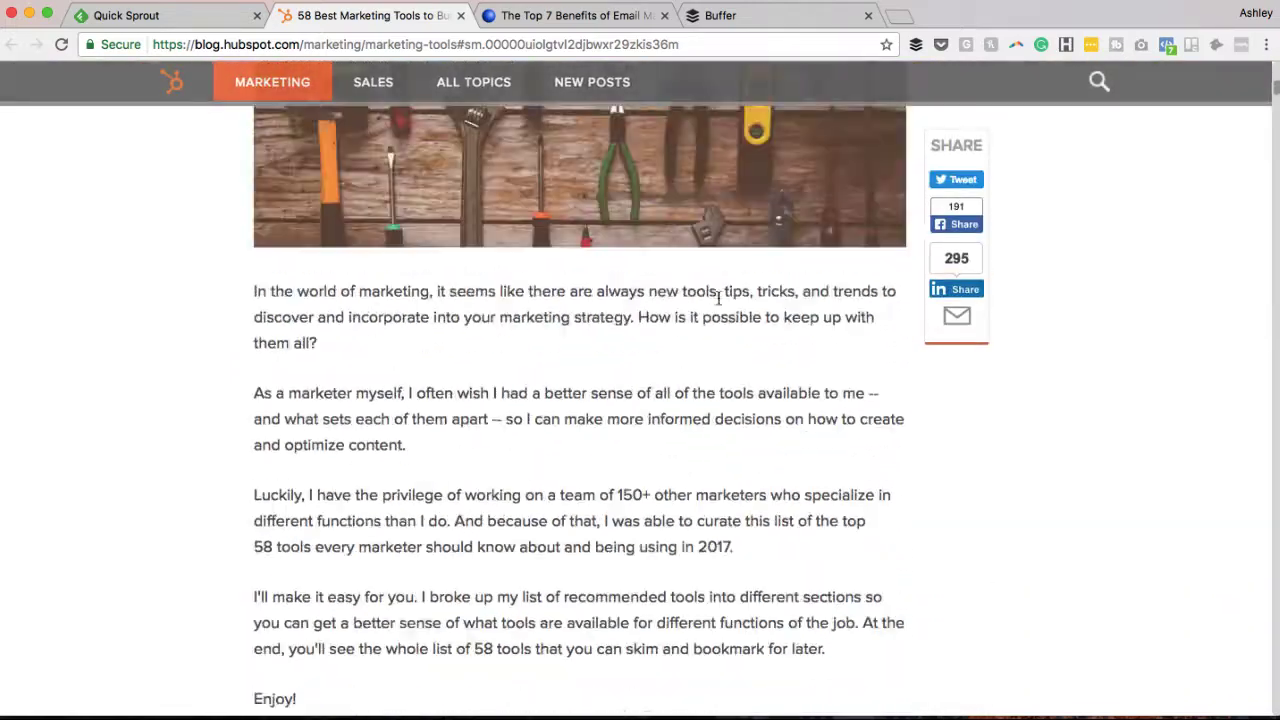
scroll(718, 297, "up", 10)
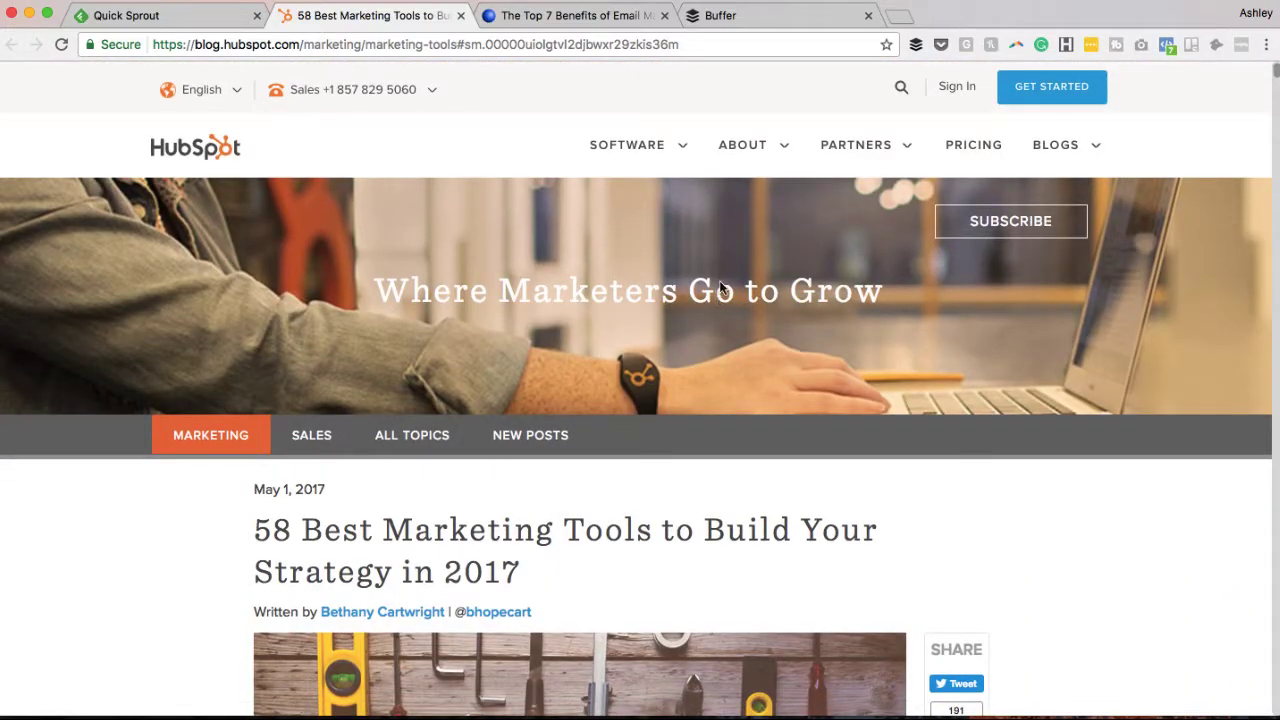
left_click(916, 46)
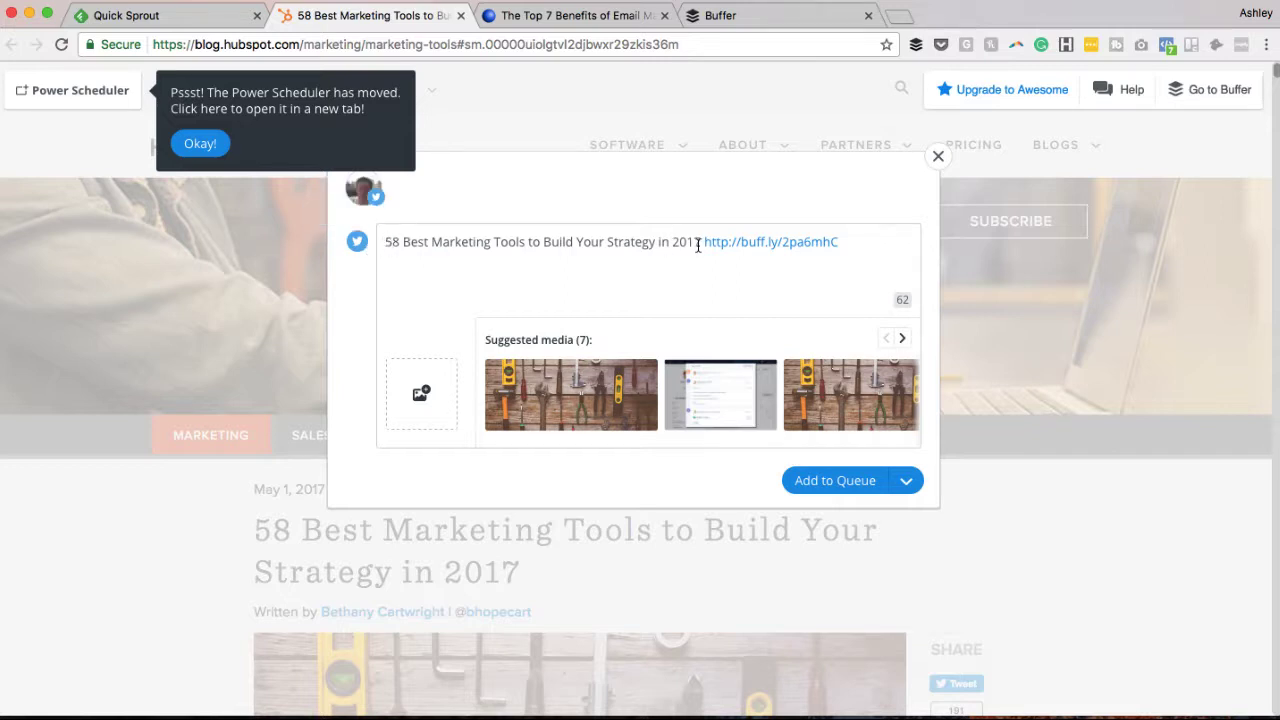
Attach the workbench tools photo from Suggested media to the '58 Best Marketing Tools' tweet.
left_click_drag(678, 246, 500, 241)
left_click(492, 241)
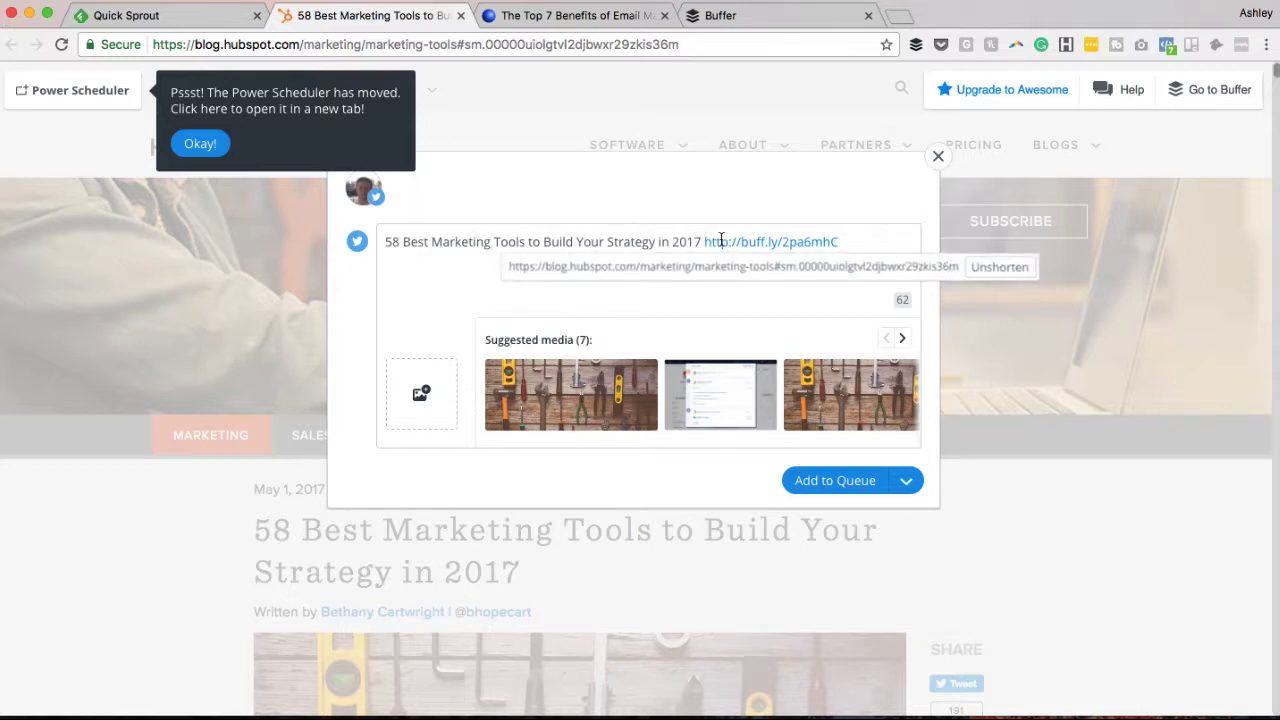
mouse_move(740, 237)
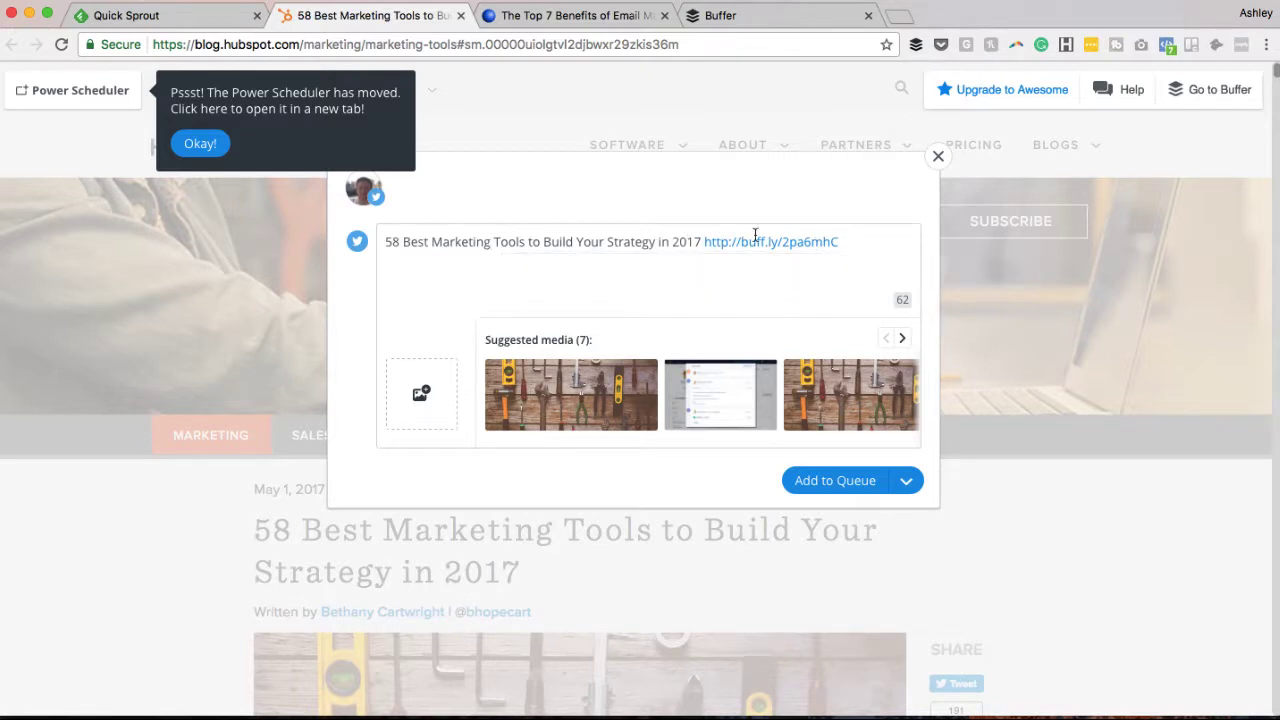
left_click(625, 387)
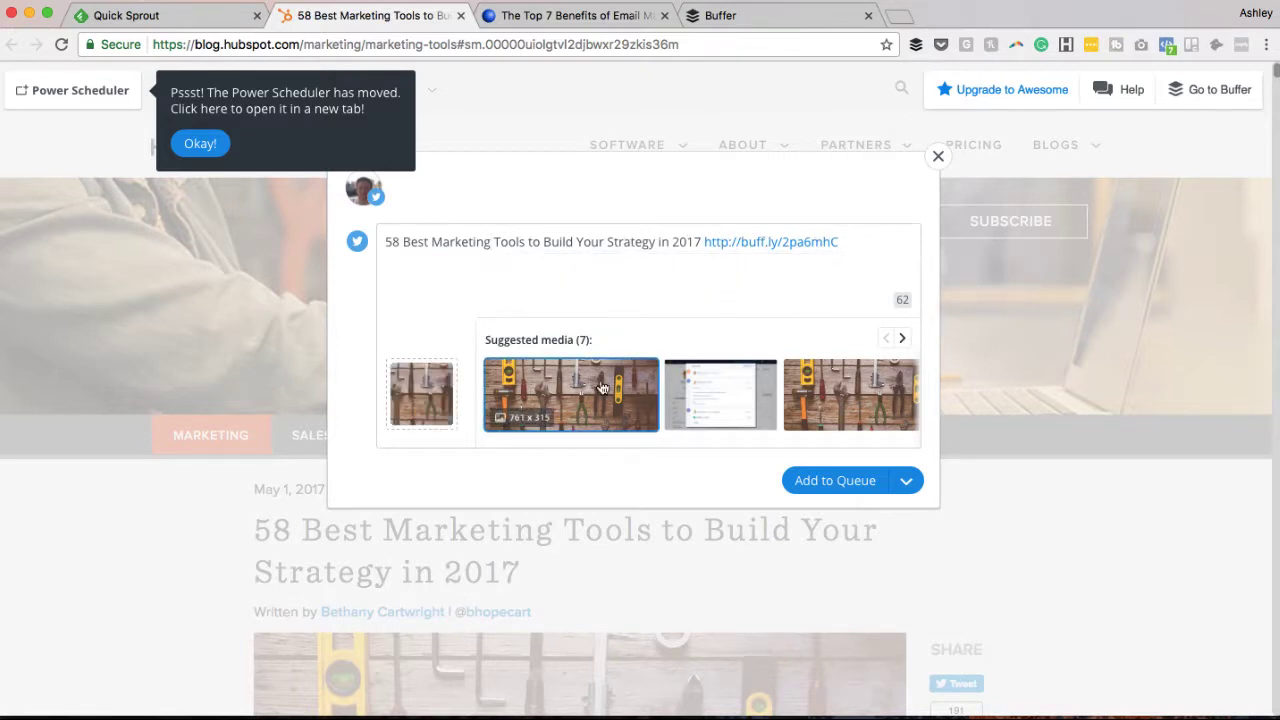
left_click(688, 405)
scroll(758, 408, "right", 2)
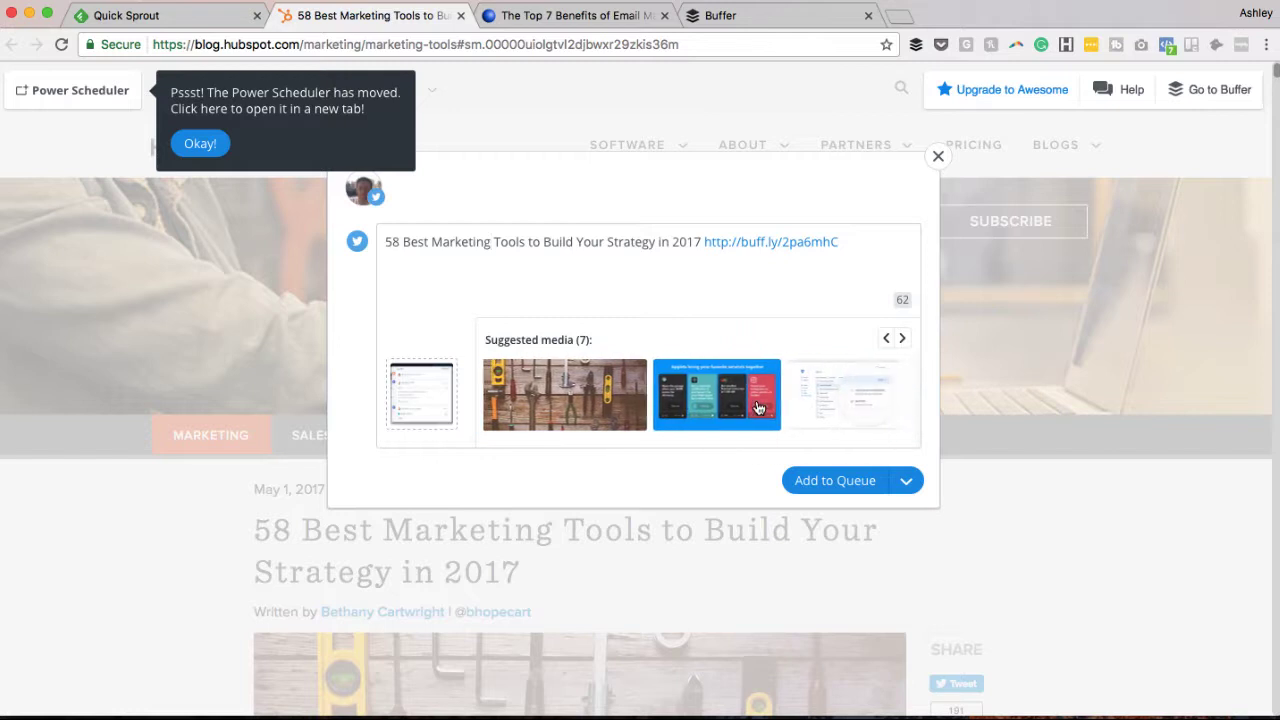
scroll(758, 408, "left", 4)
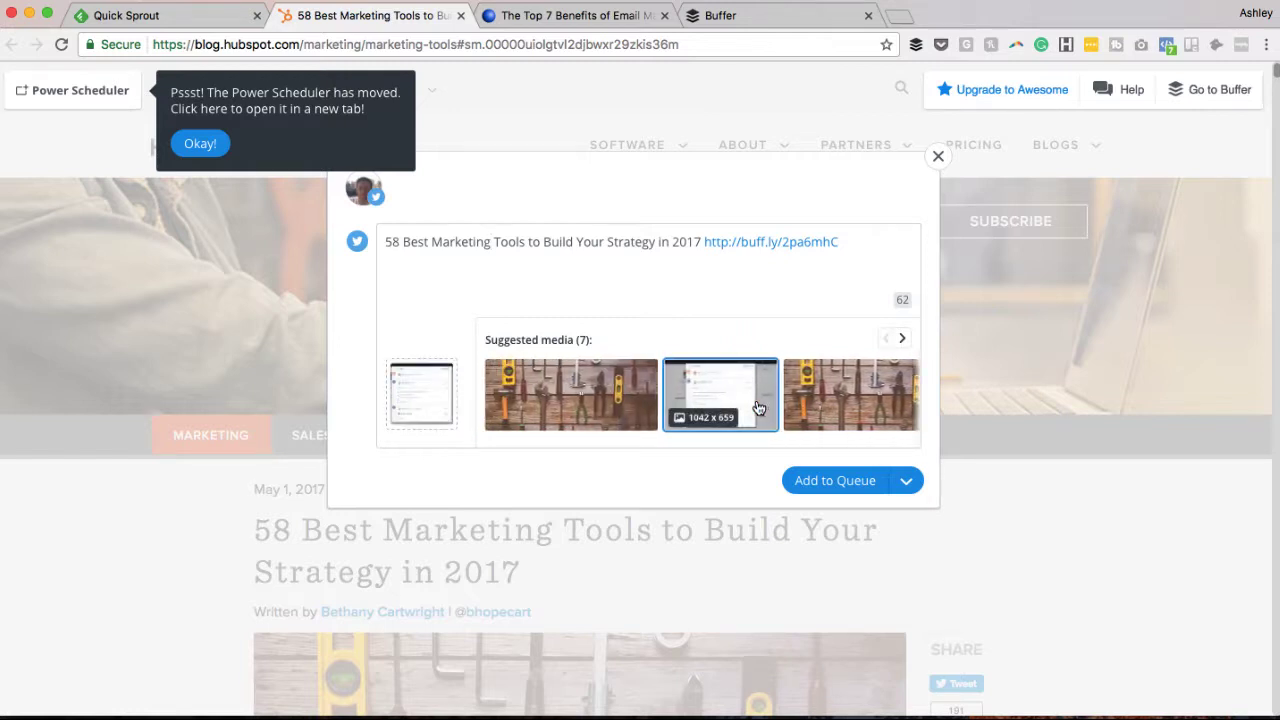
left_click(605, 403)
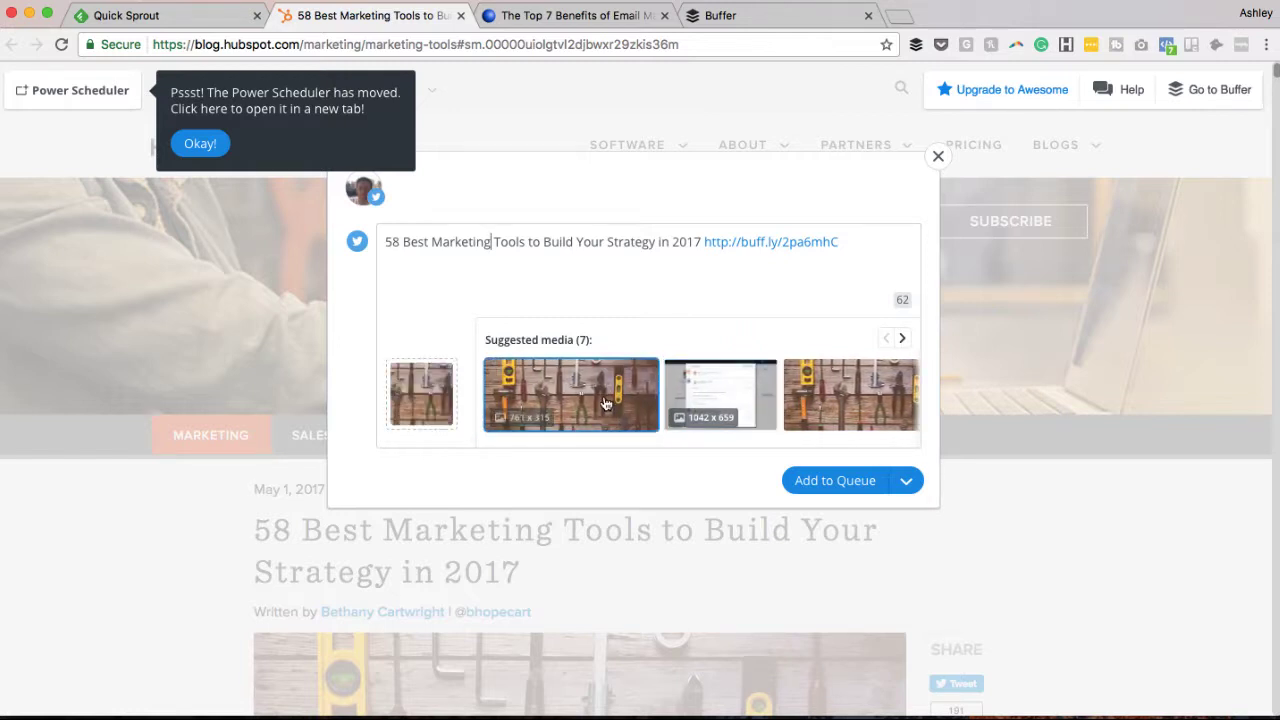
left_click(548, 389)
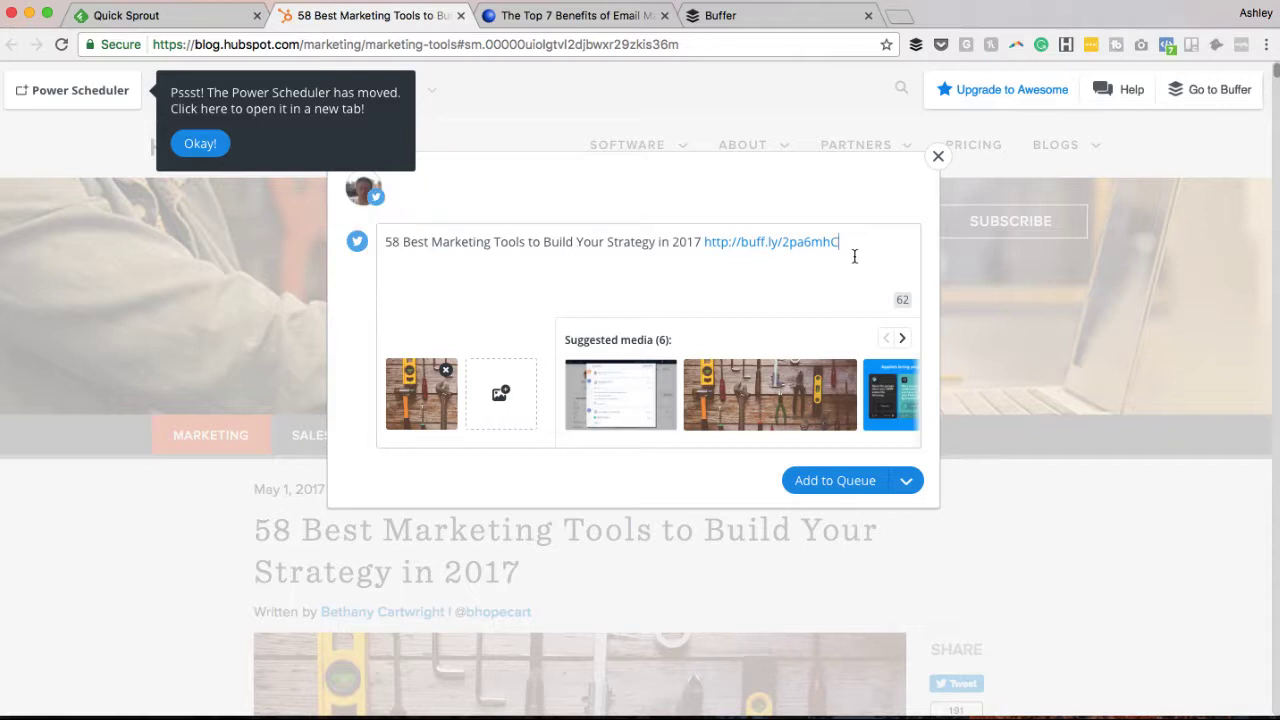
Clear stray characters from the post text and add the tweet to the queue.
left_click(904, 262)
type("dji3dnudiu3d3")
double_click(436, 263)
key("BackSpace")
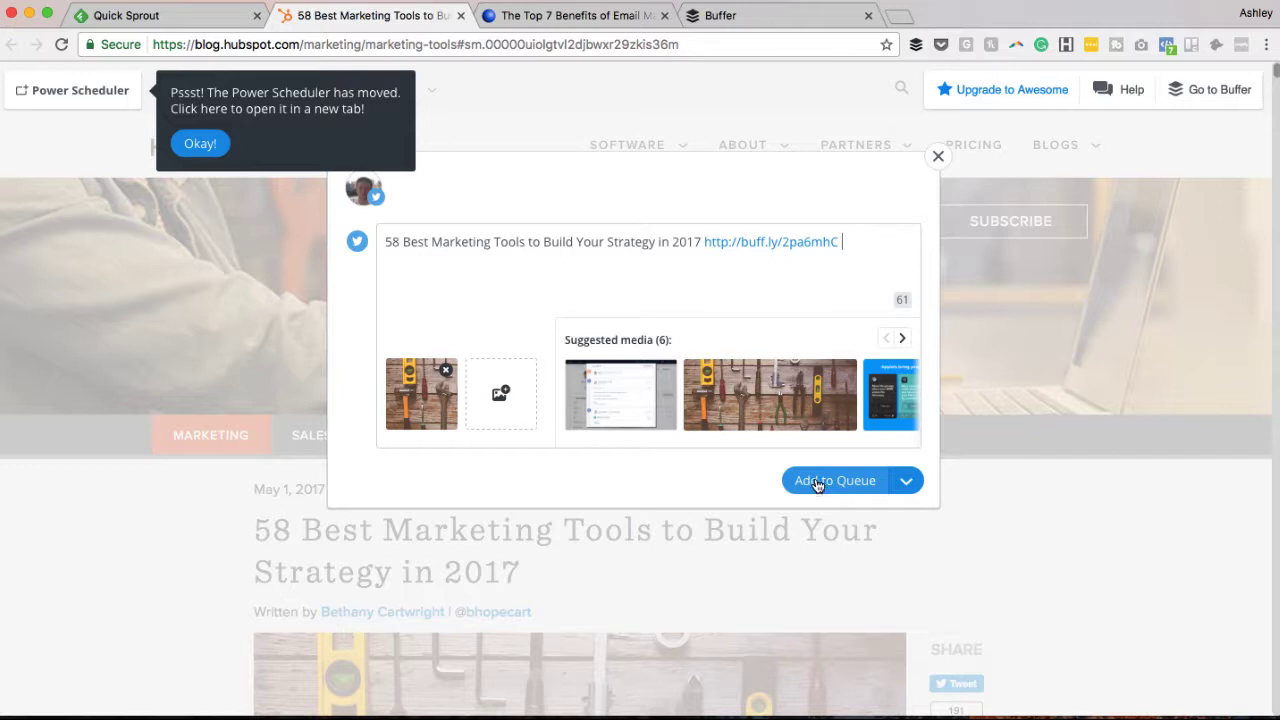
left_click(905, 483)
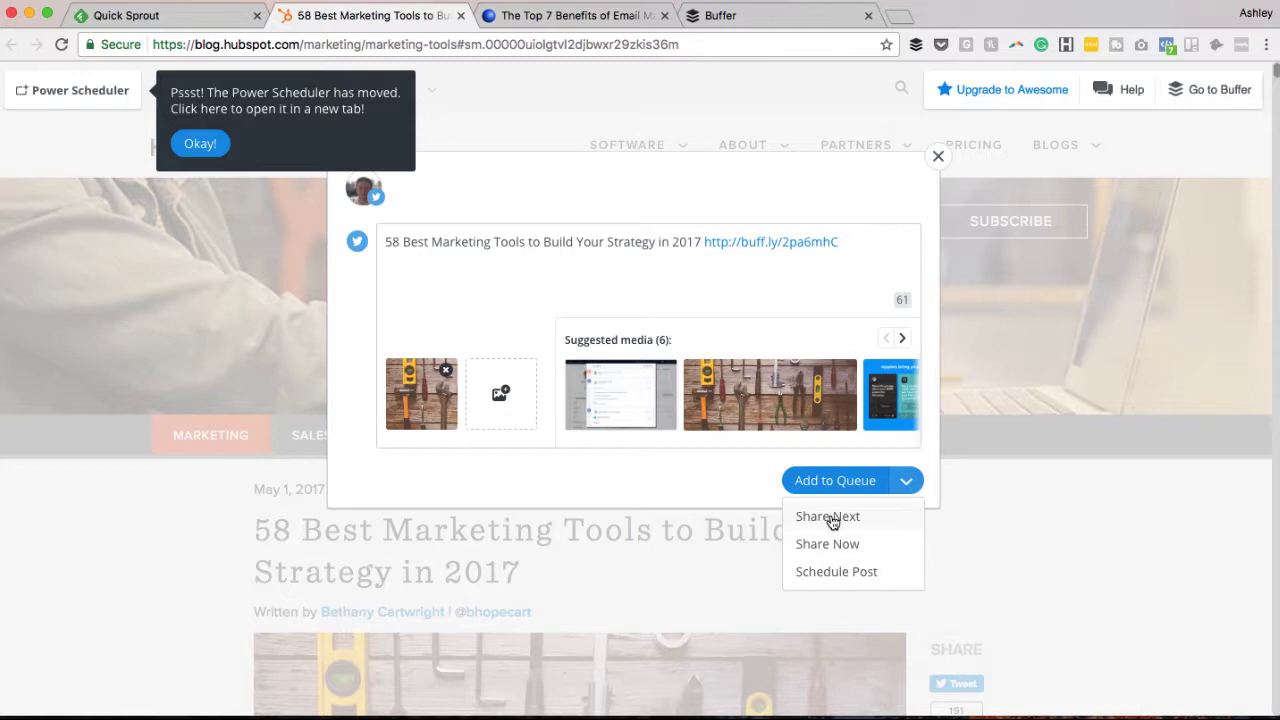
left_click(740, 467)
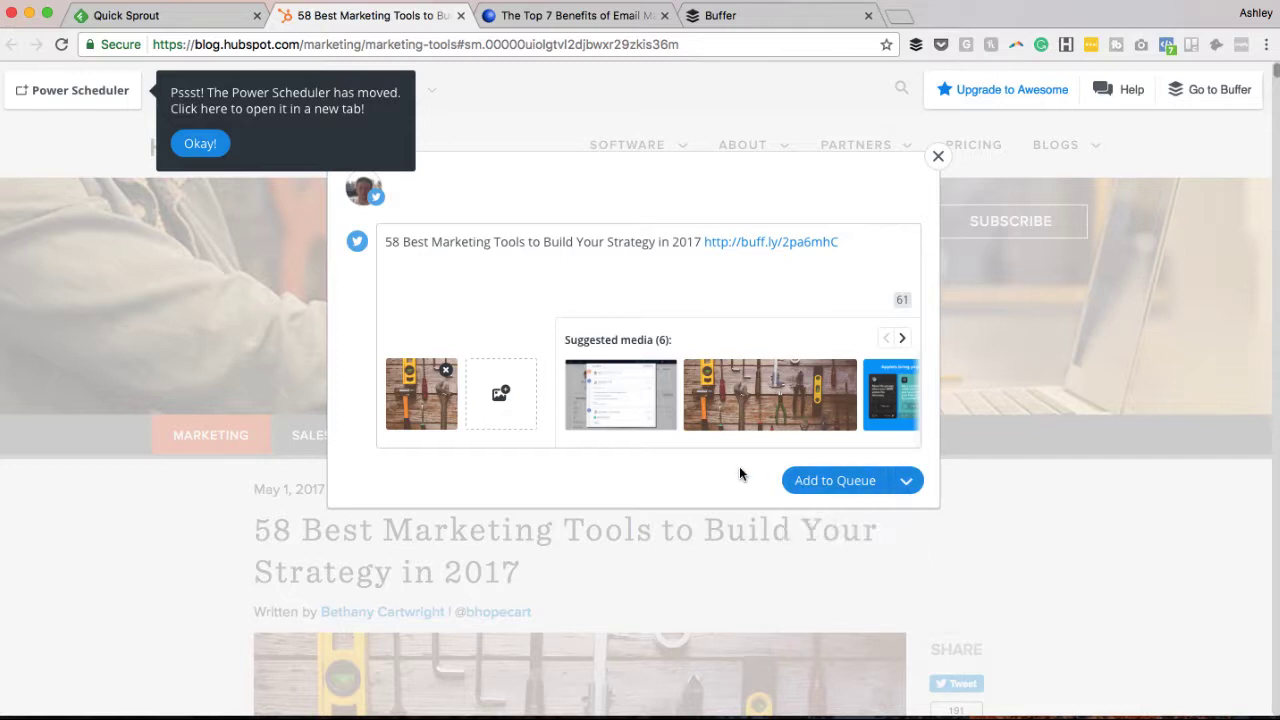
left_click(828, 481)
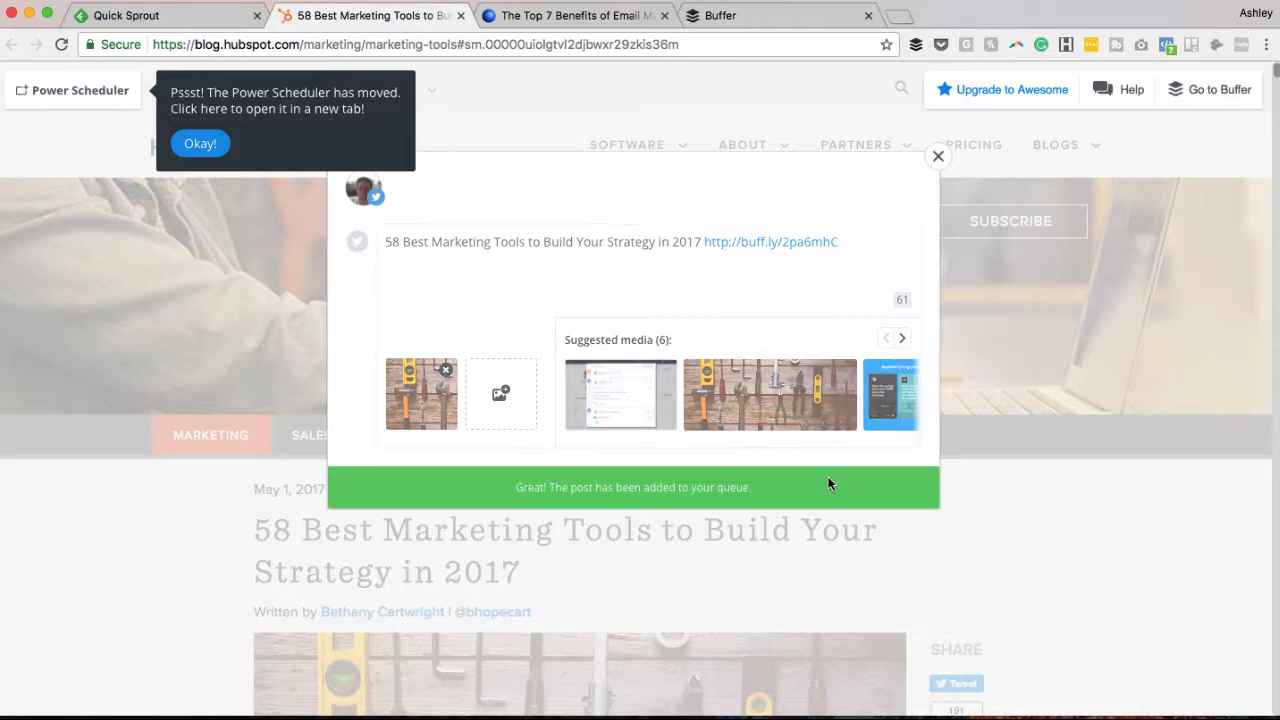
Close the previous composer and queue 'The Top 7 Benefits of Email Marketing' with its first suggested image.
left_click(934, 160)
left_click(589, 24)
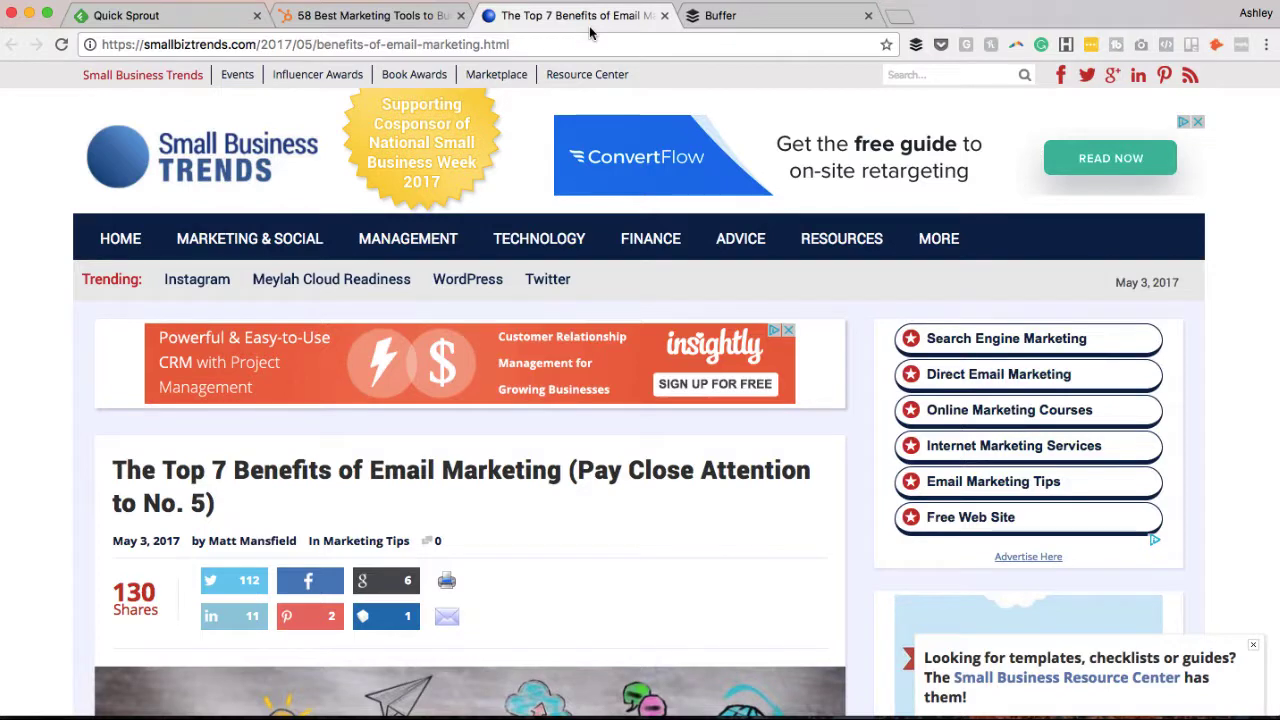
left_click(915, 45)
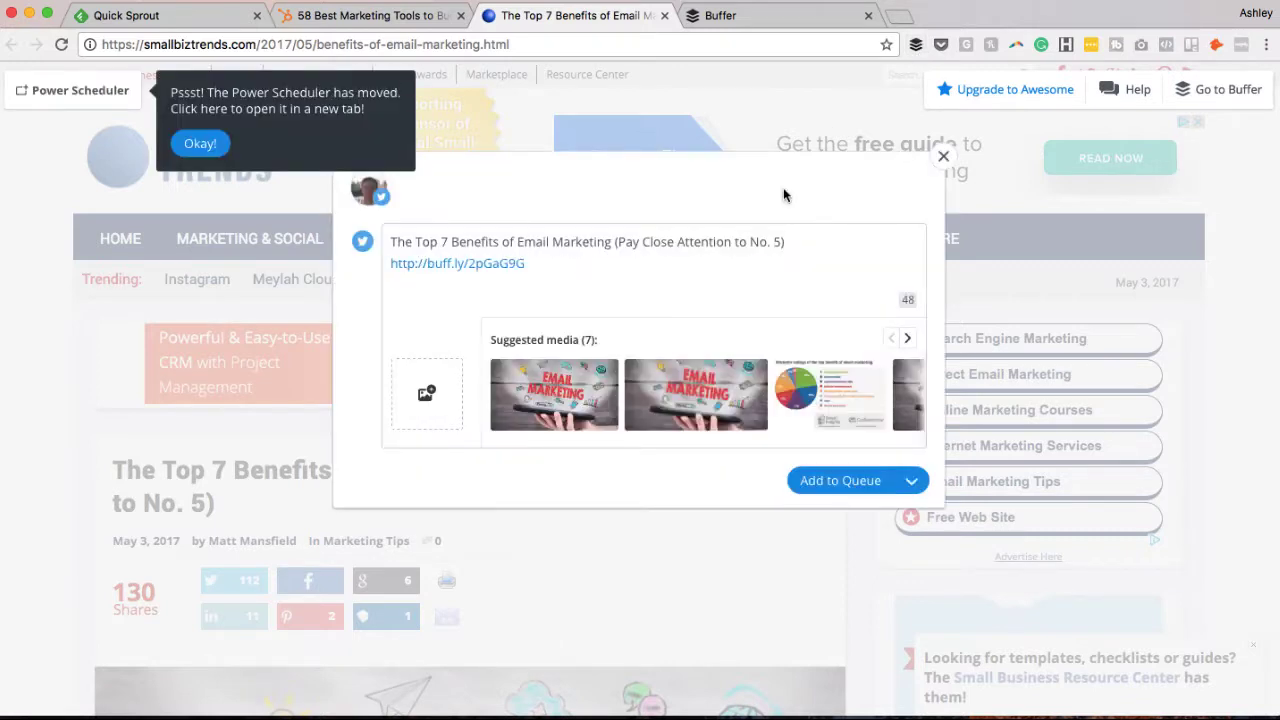
left_click(540, 390)
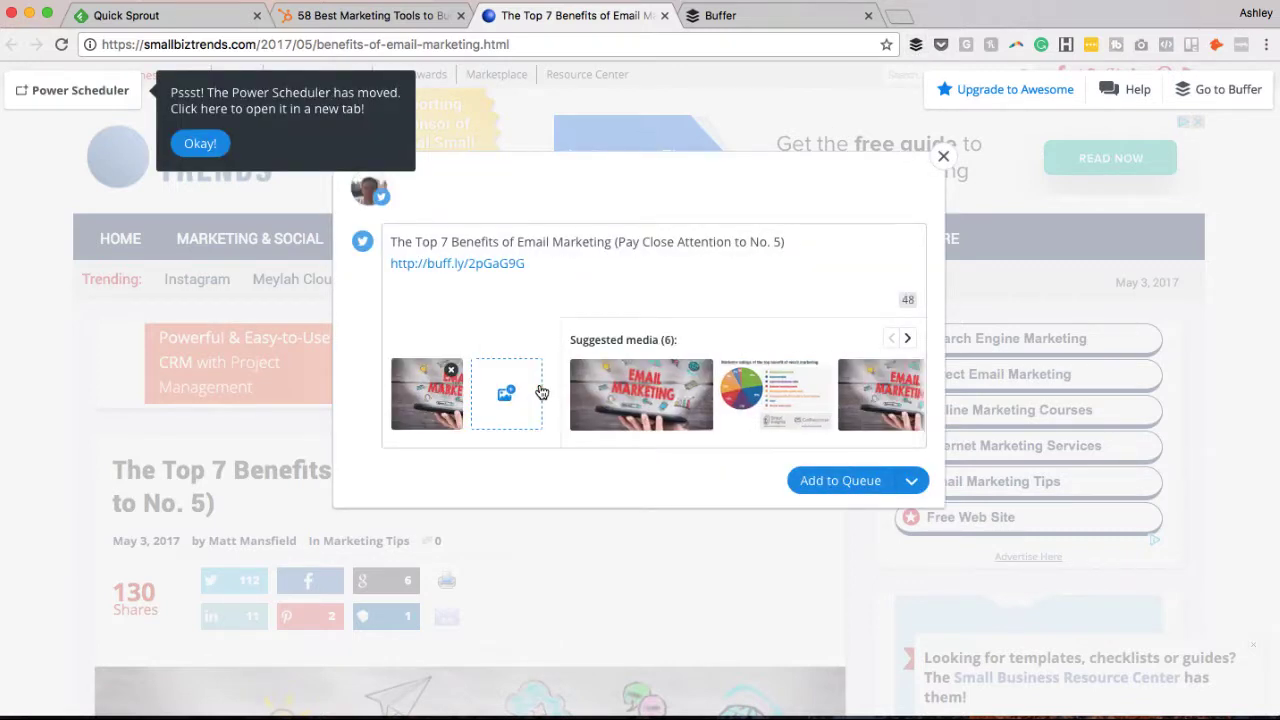
left_click(815, 478)
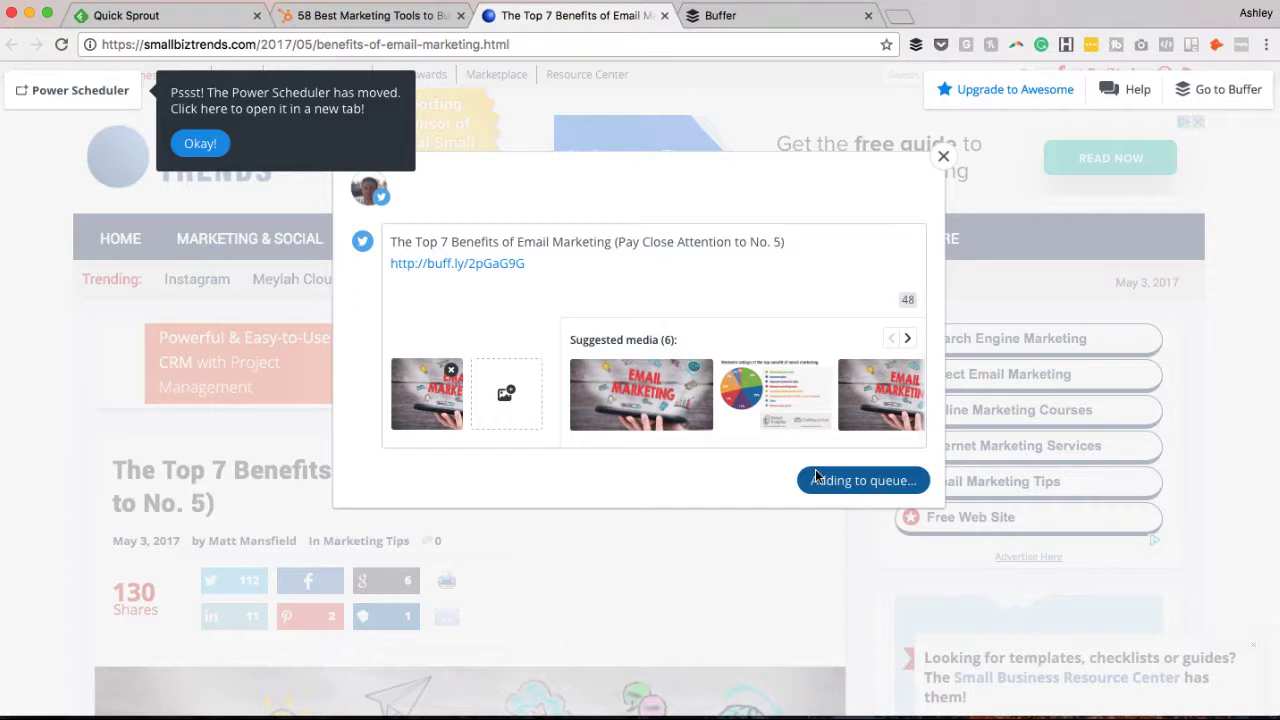
Review the Buffer queue holding both scheduled article tweets.
left_click(755, 20)
scroll(596, 433, "down", 1)
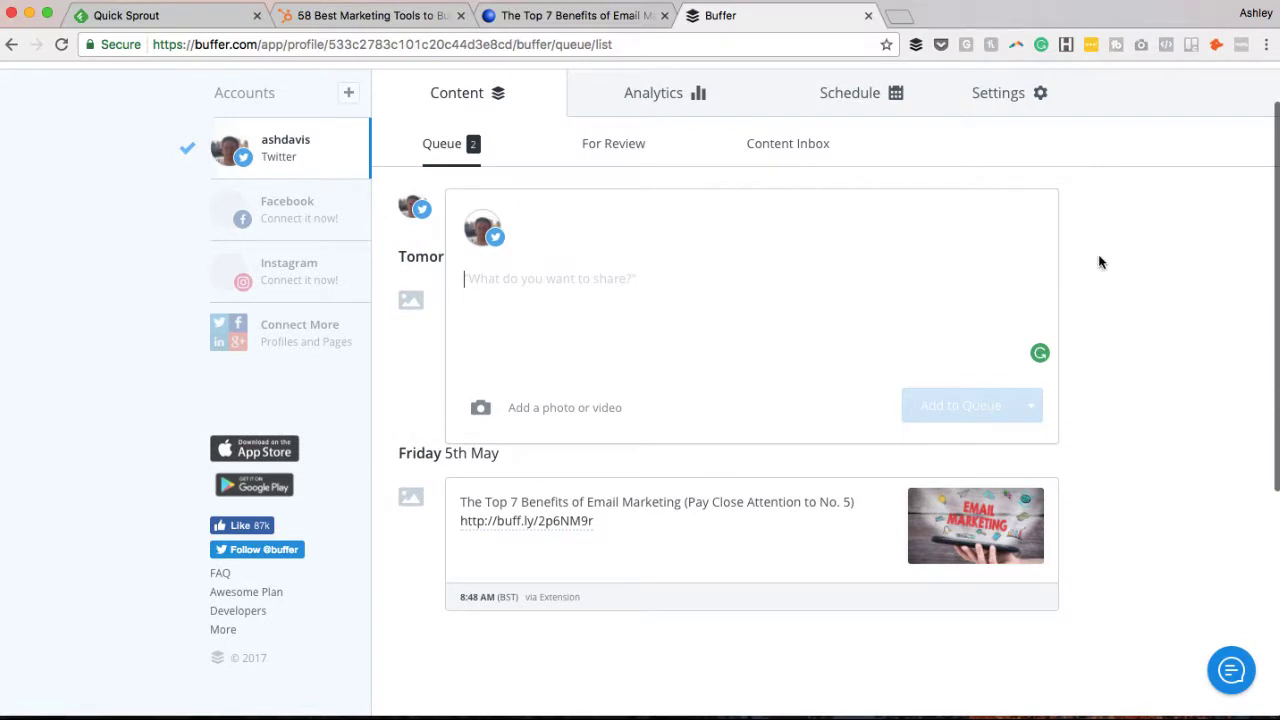
scroll(543, 420, "down", 2)
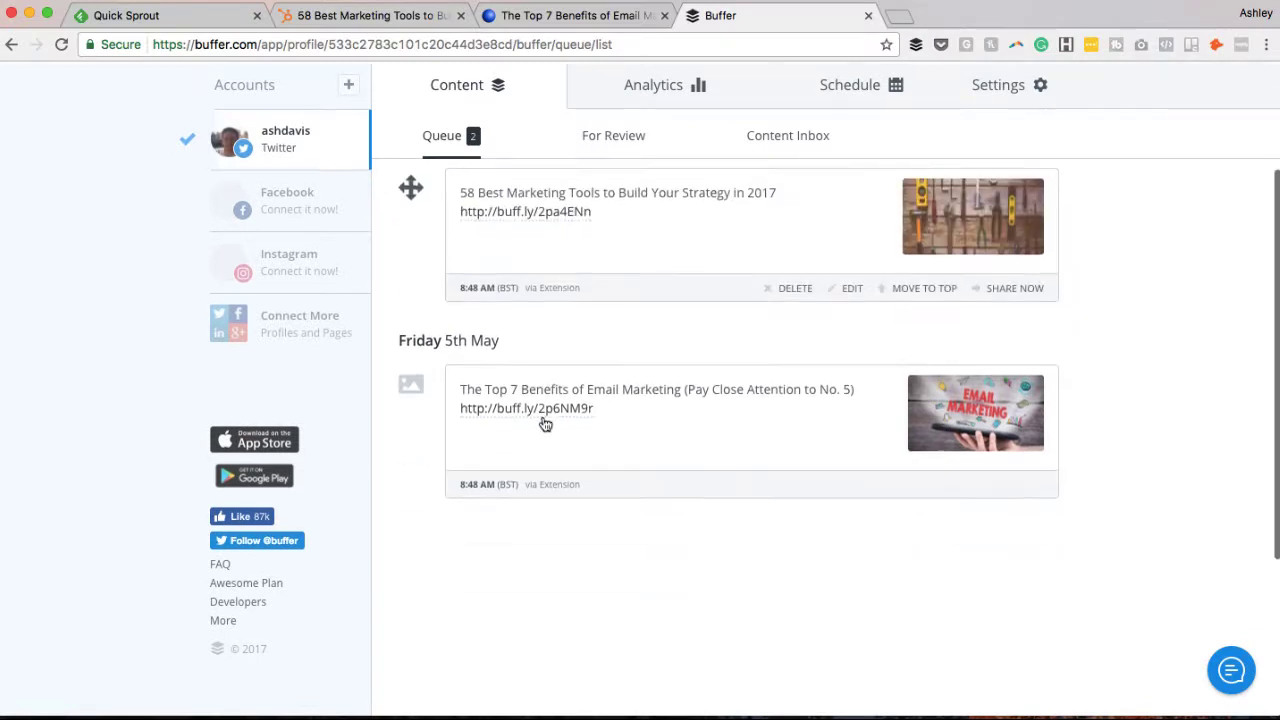
scroll(545, 424, "up", 1)
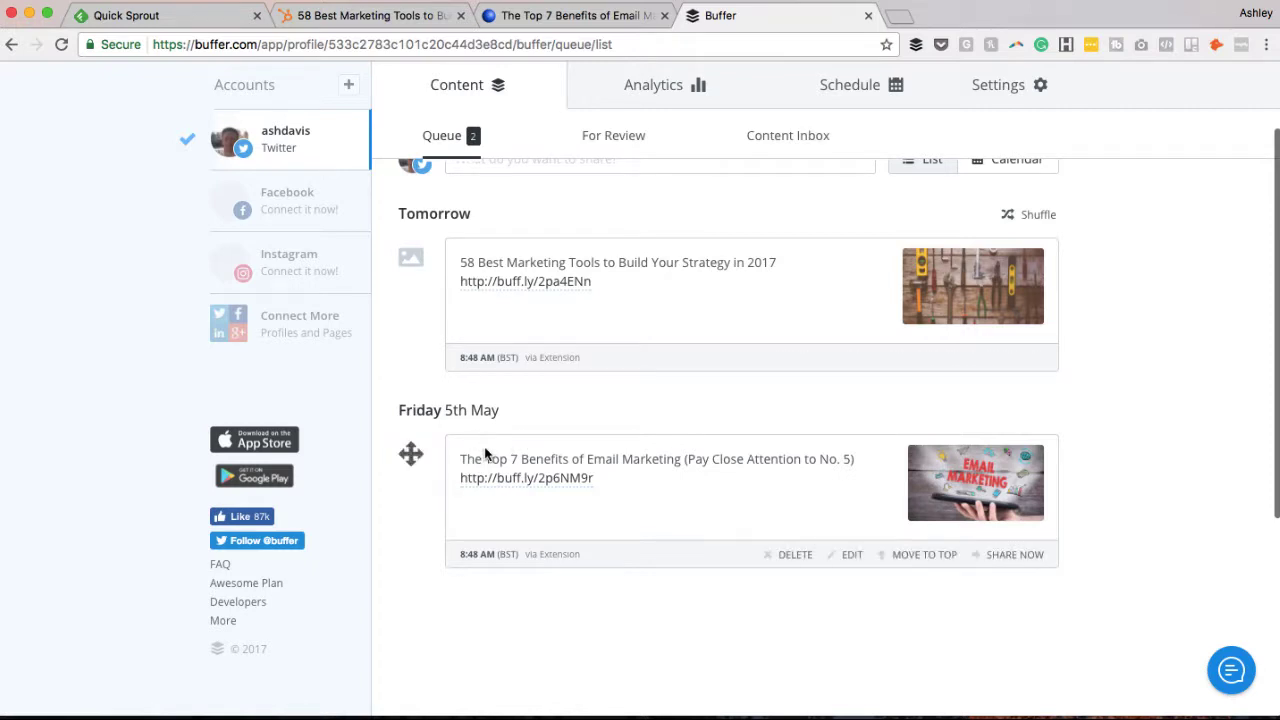
scroll(497, 437, "up", 1)
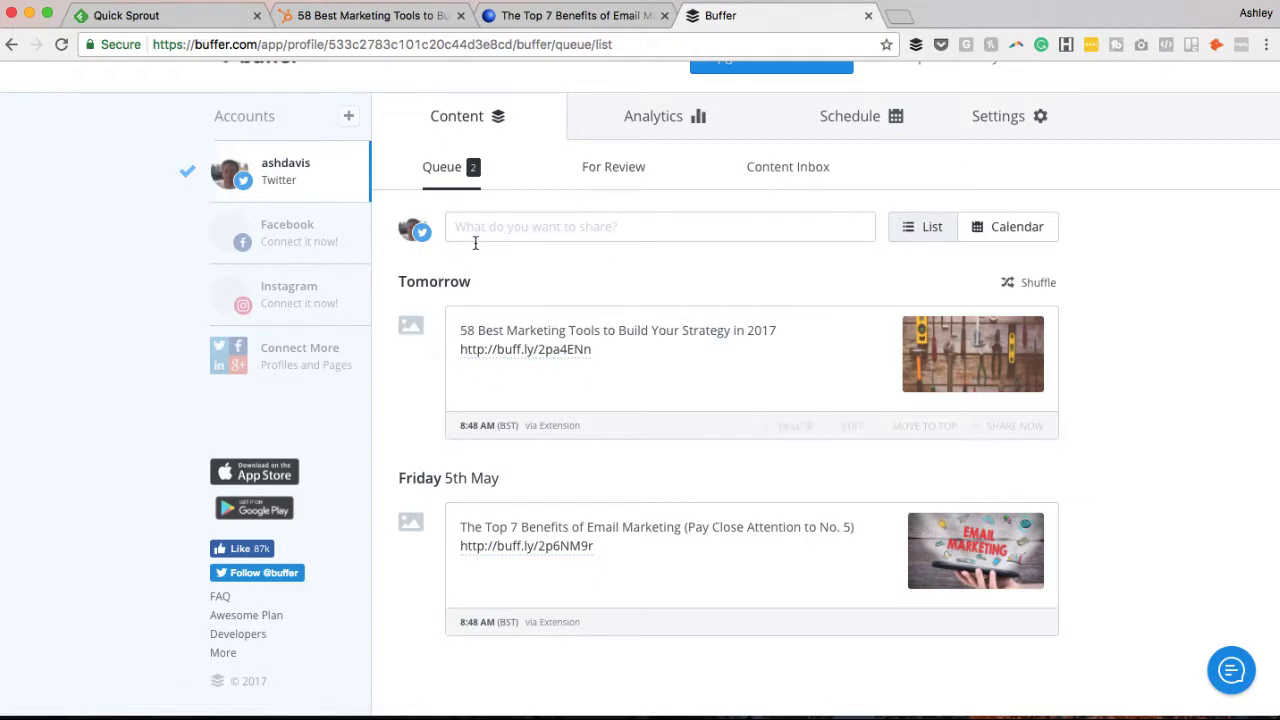
Glance at the HubSpot article, then open Buffer's Analytics list of recent posts.
left_click(405, 17)
scroll(615, 288, "down", 3)
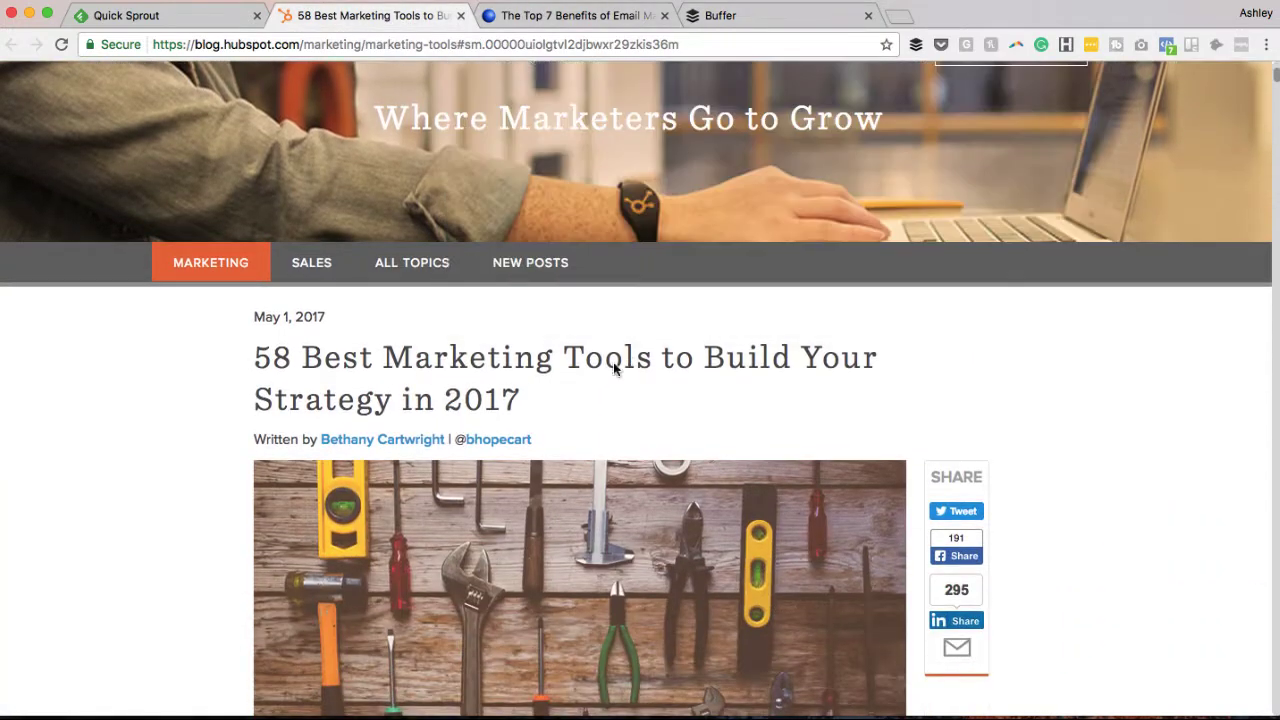
left_click(705, 15)
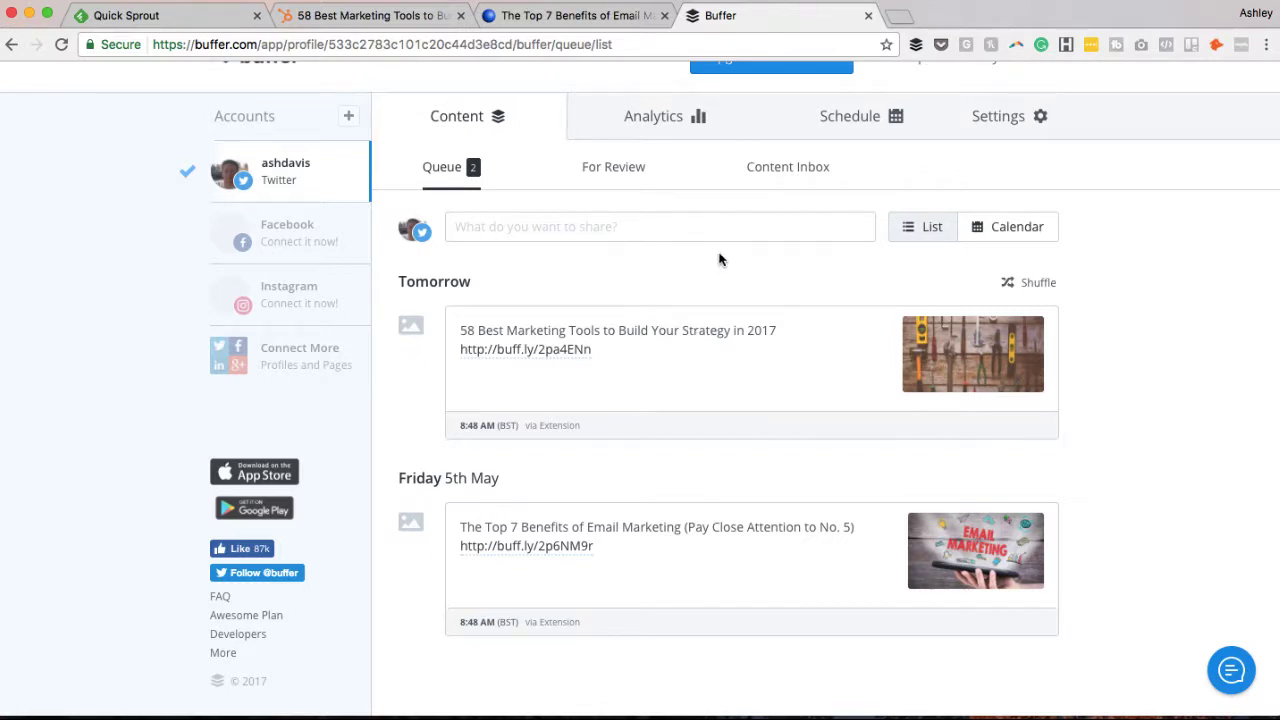
left_click(699, 136)
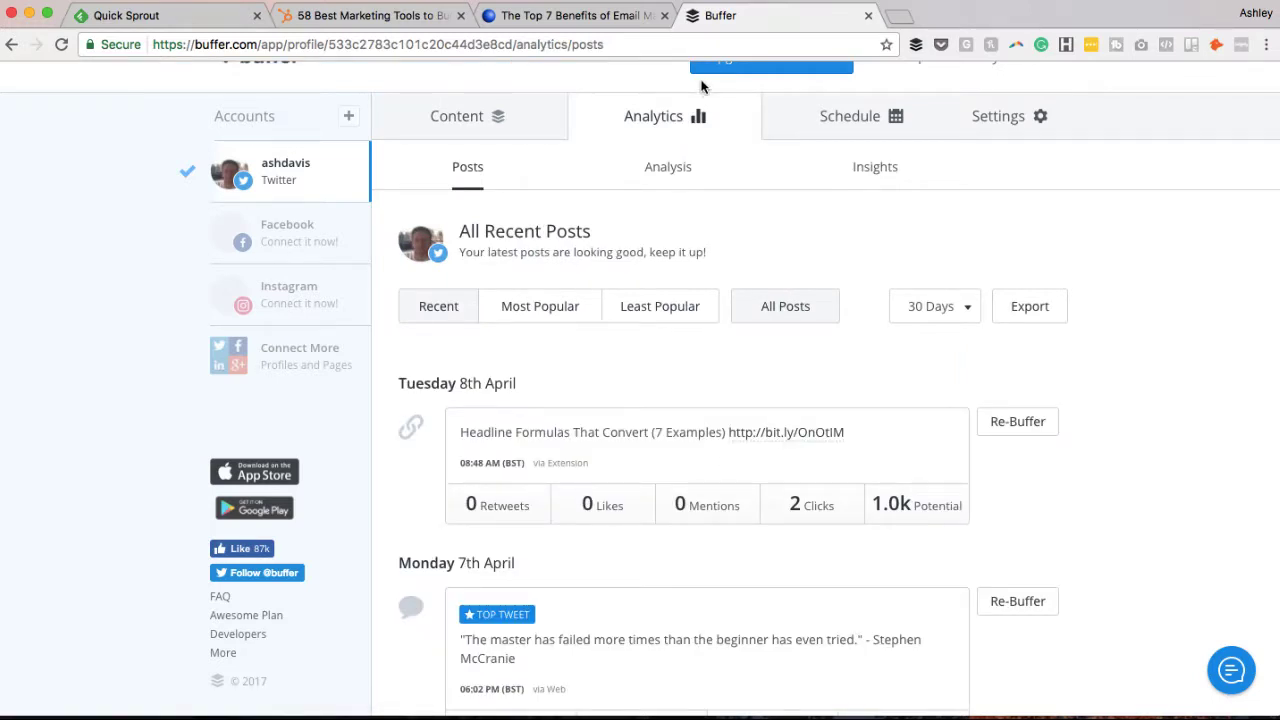
On the Schedule tab, add then remove an 11:55 AM slot, keeping only 08:48 AM.
left_click(864, 131)
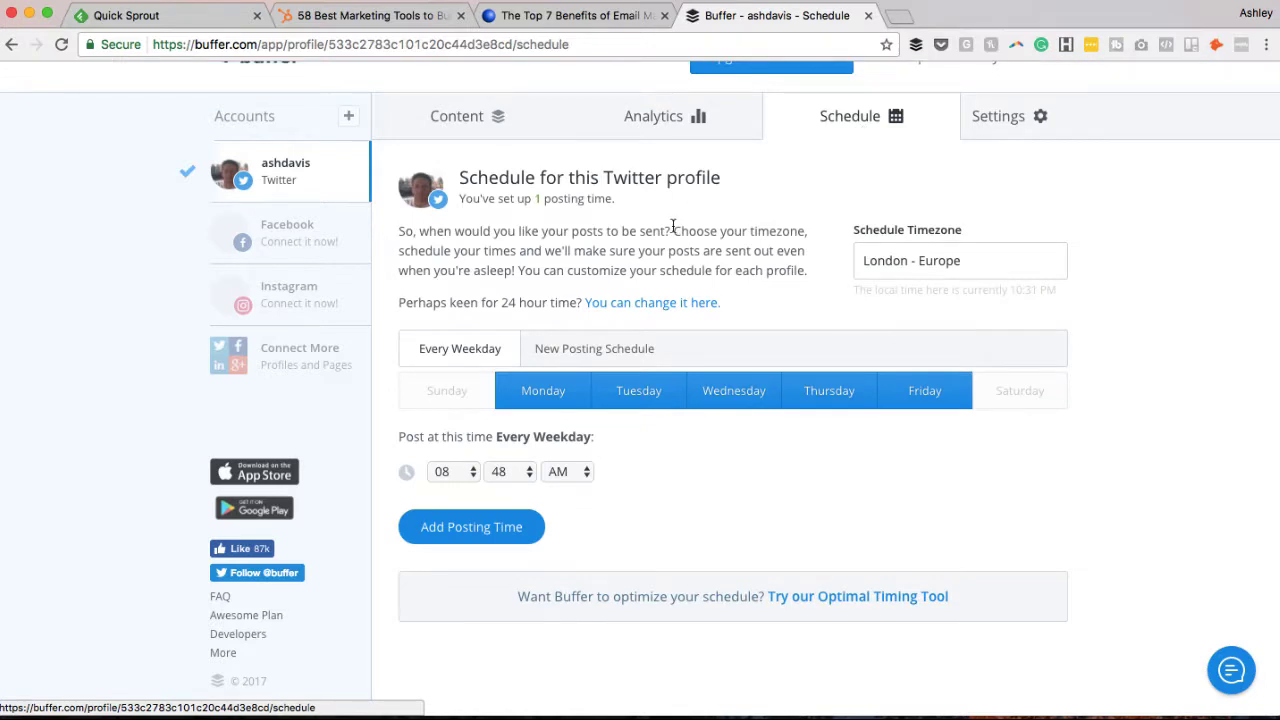
scroll(665, 232, "down", 2)
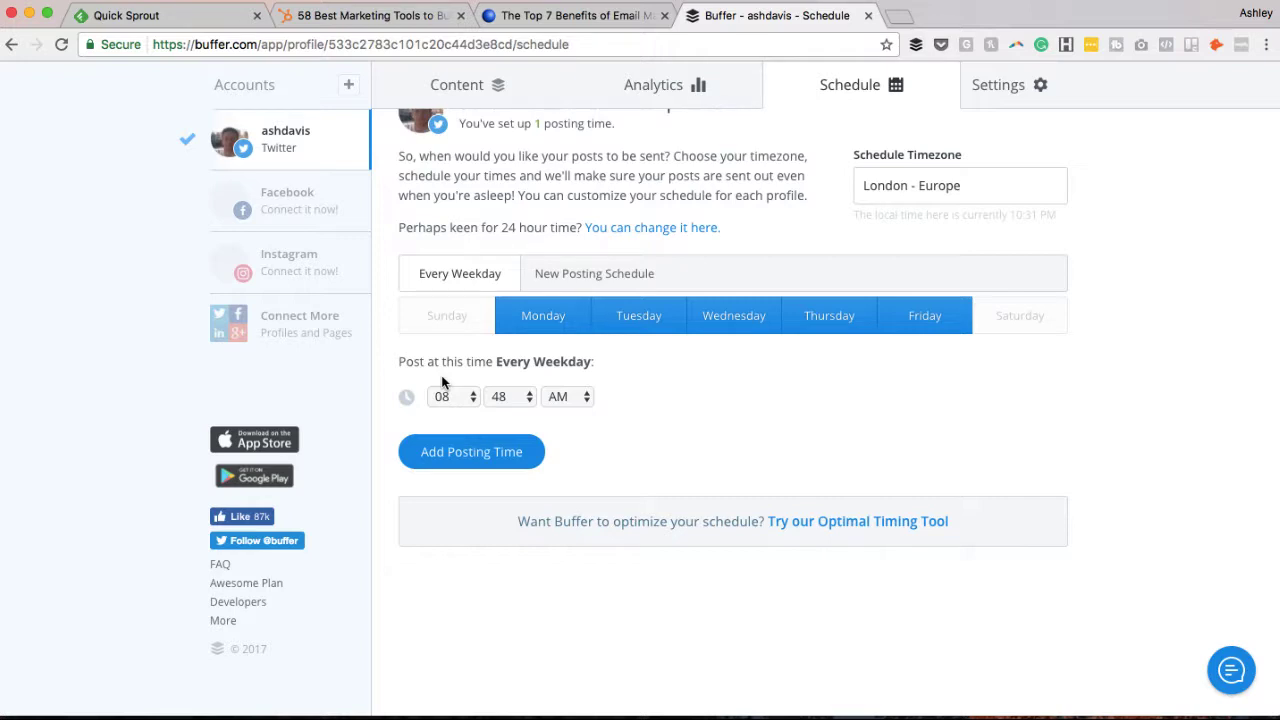
left_click(469, 457)
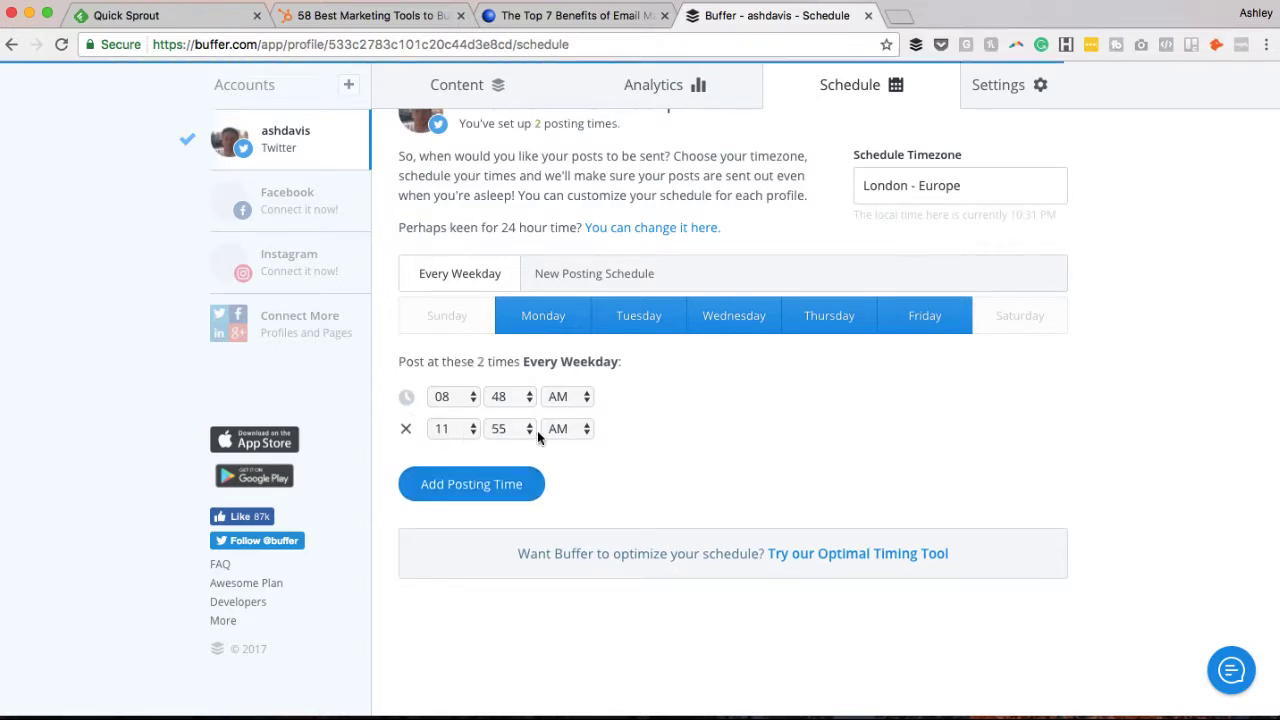
left_click(406, 429)
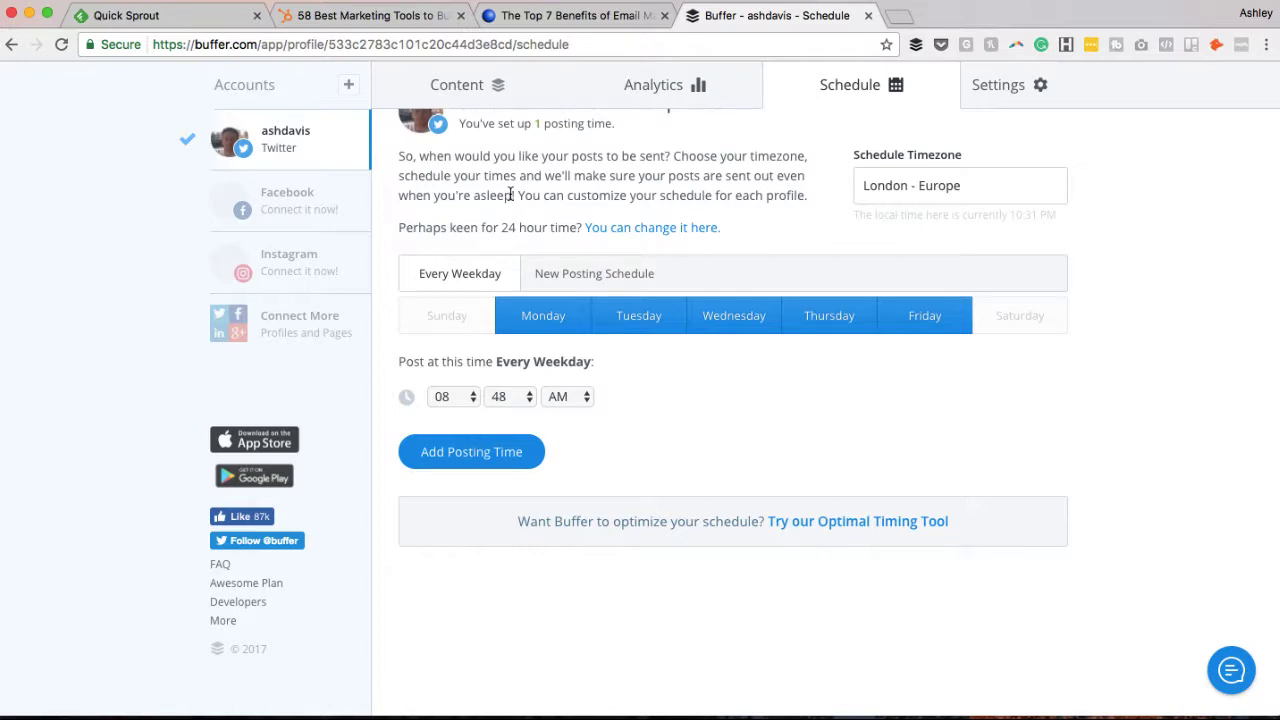
scroll(512, 195, "up", 1)
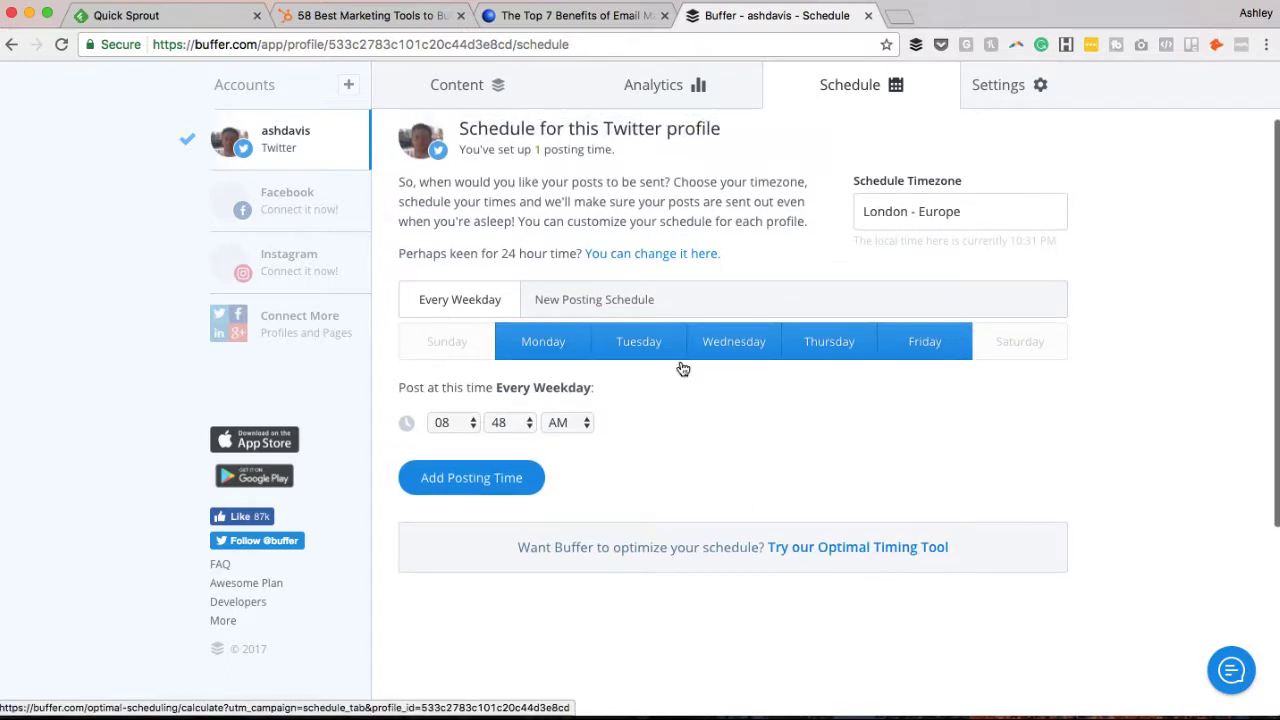
scroll(683, 369, "up", 2)
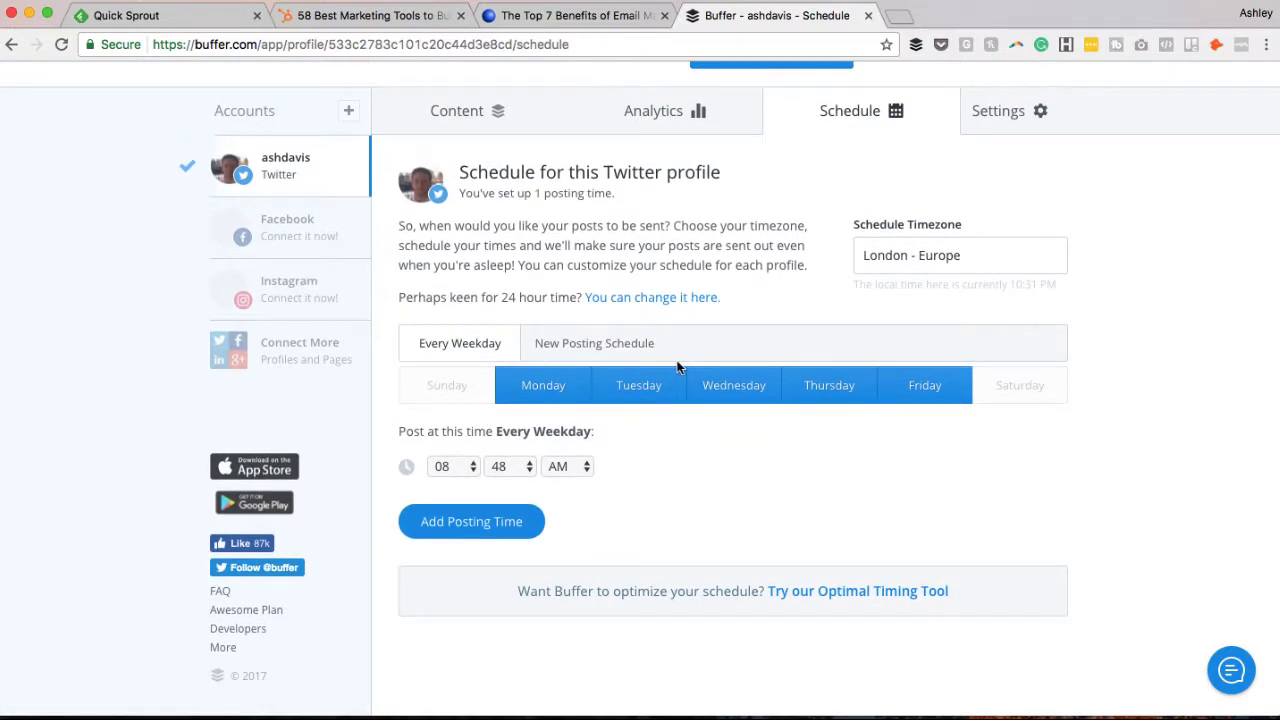
Return to the Content queue, check the Feedly and HubSpot tabs, then come back to Buffer.
left_click(494, 129)
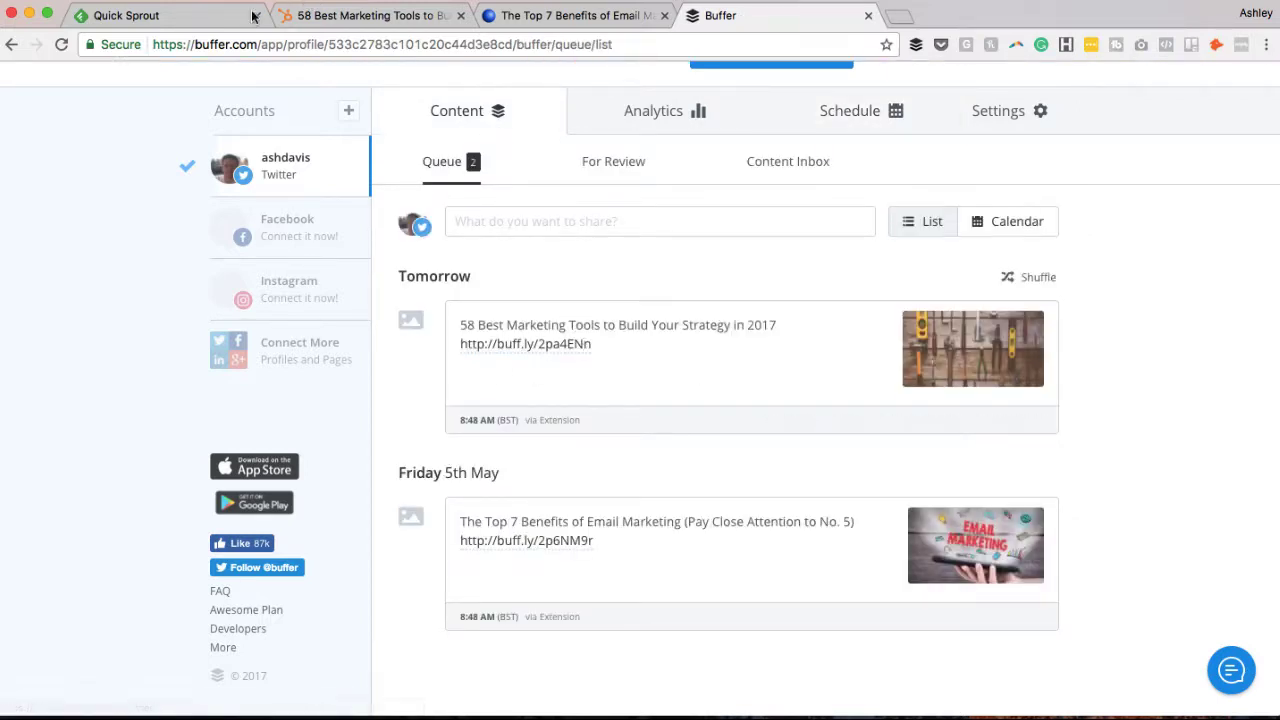
left_click(193, 13)
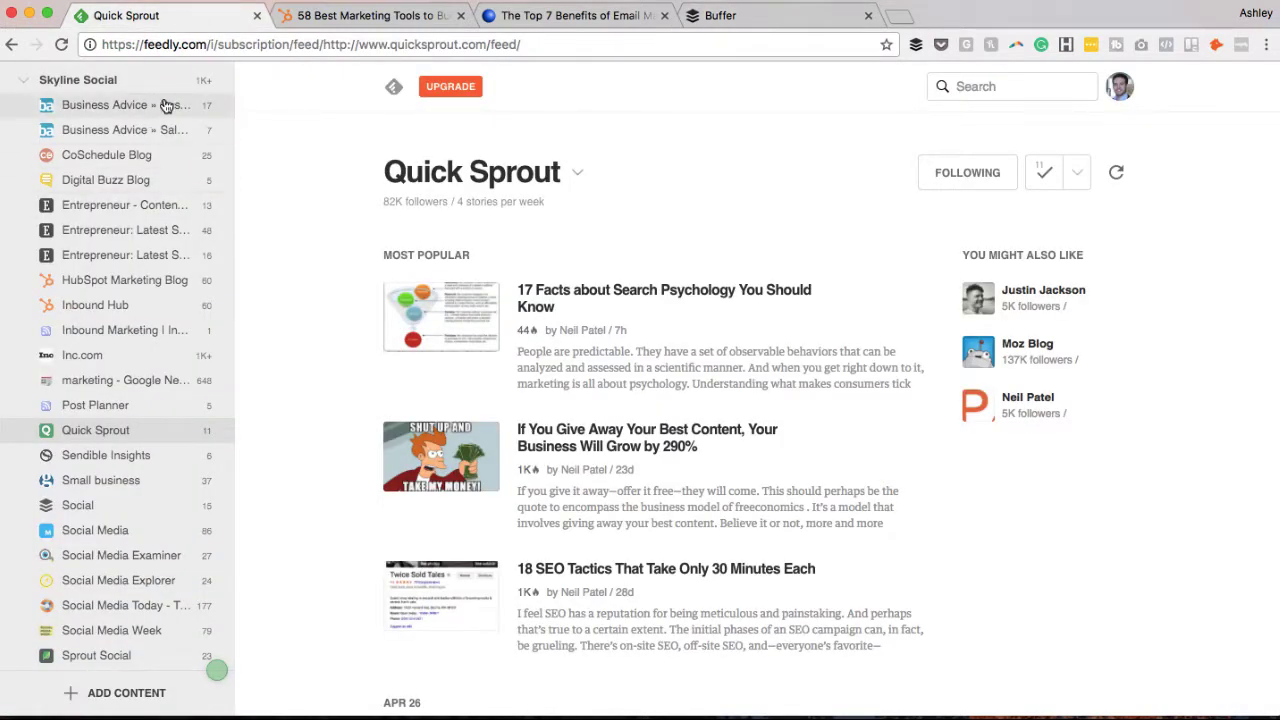
left_click(352, 15)
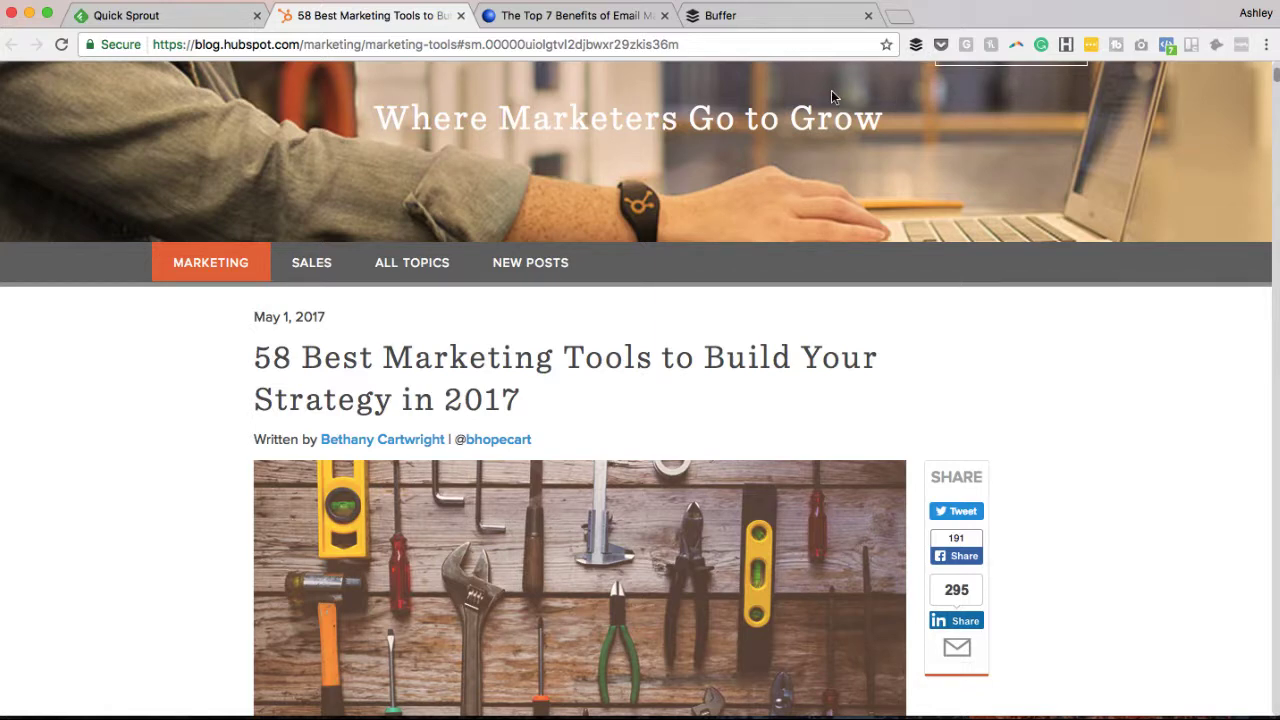
left_click(749, 27)
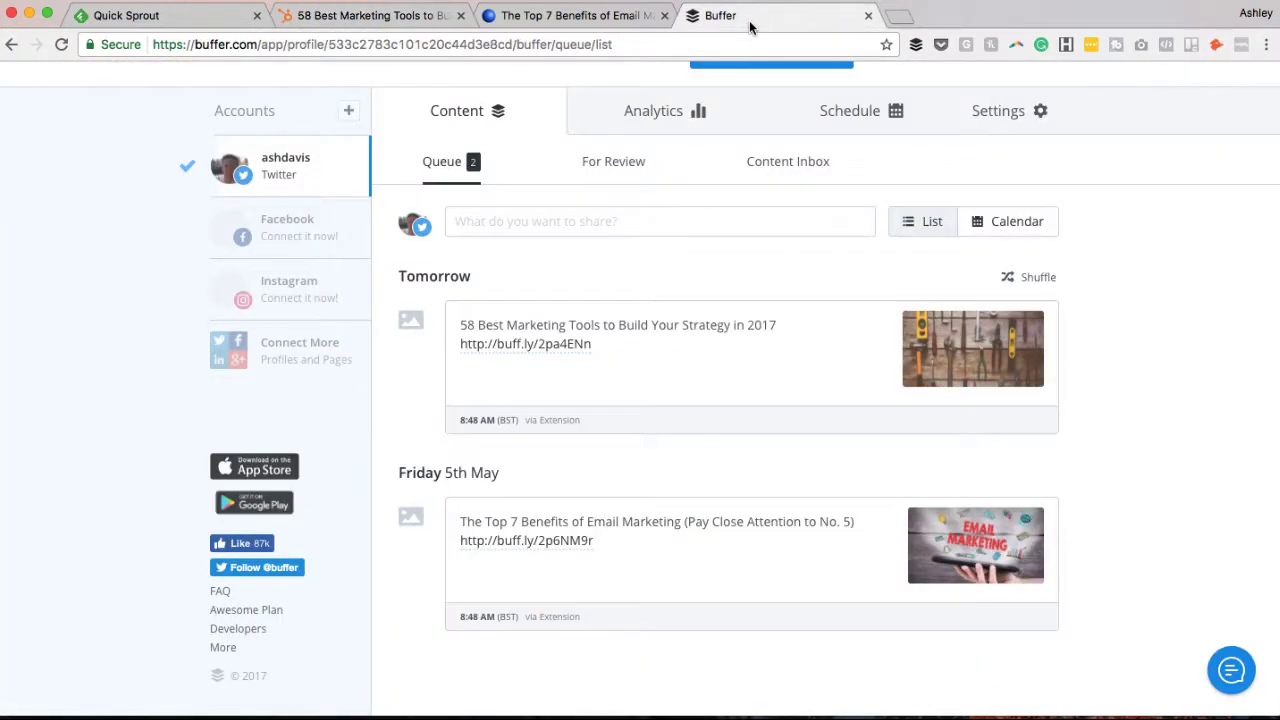
scroll(646, 351, "down", 1)
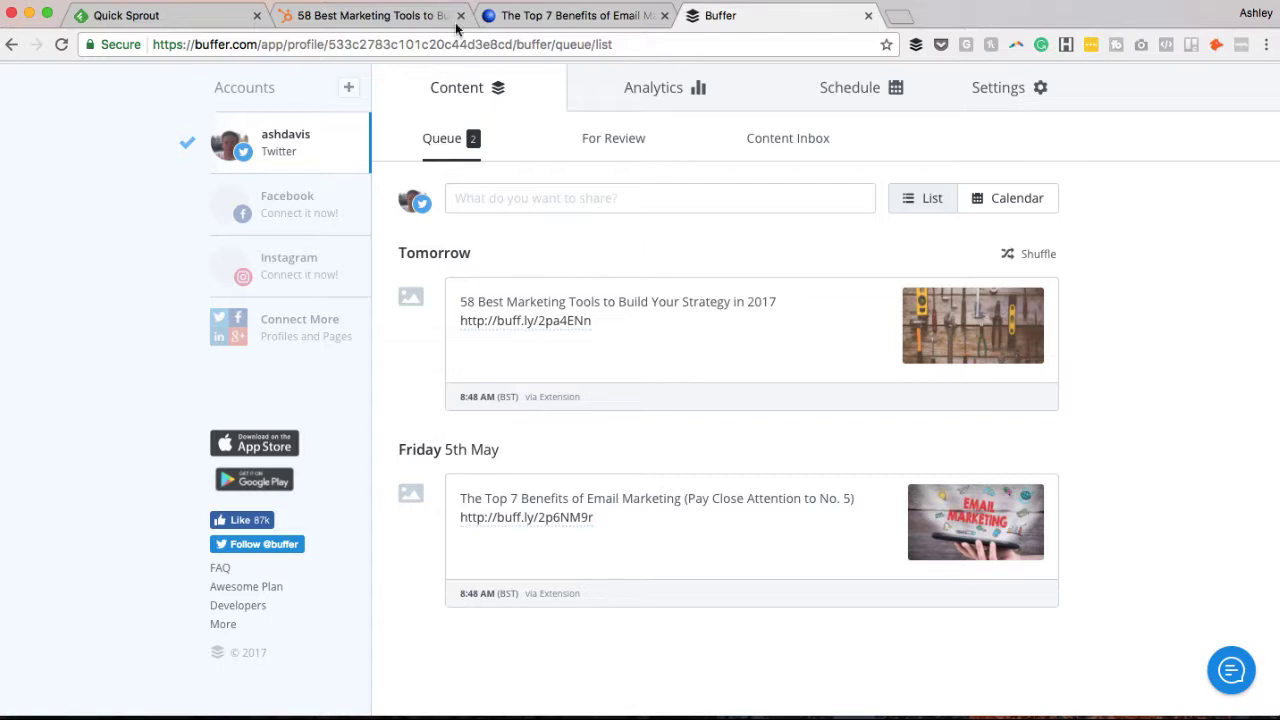
Flip through both article tabs and the Quick Sprout feed before returning to the Buffer queue.
left_click(578, 18)
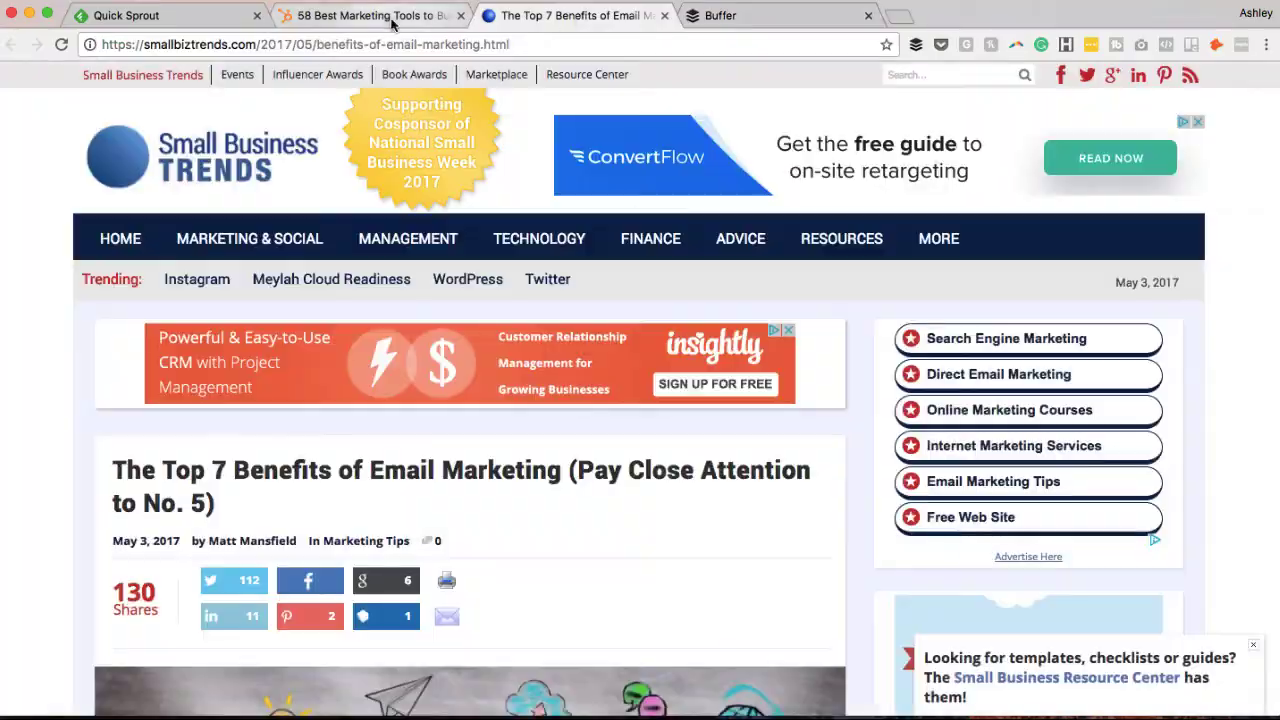
left_click(391, 17)
scroll(377, 330, "down", 1)
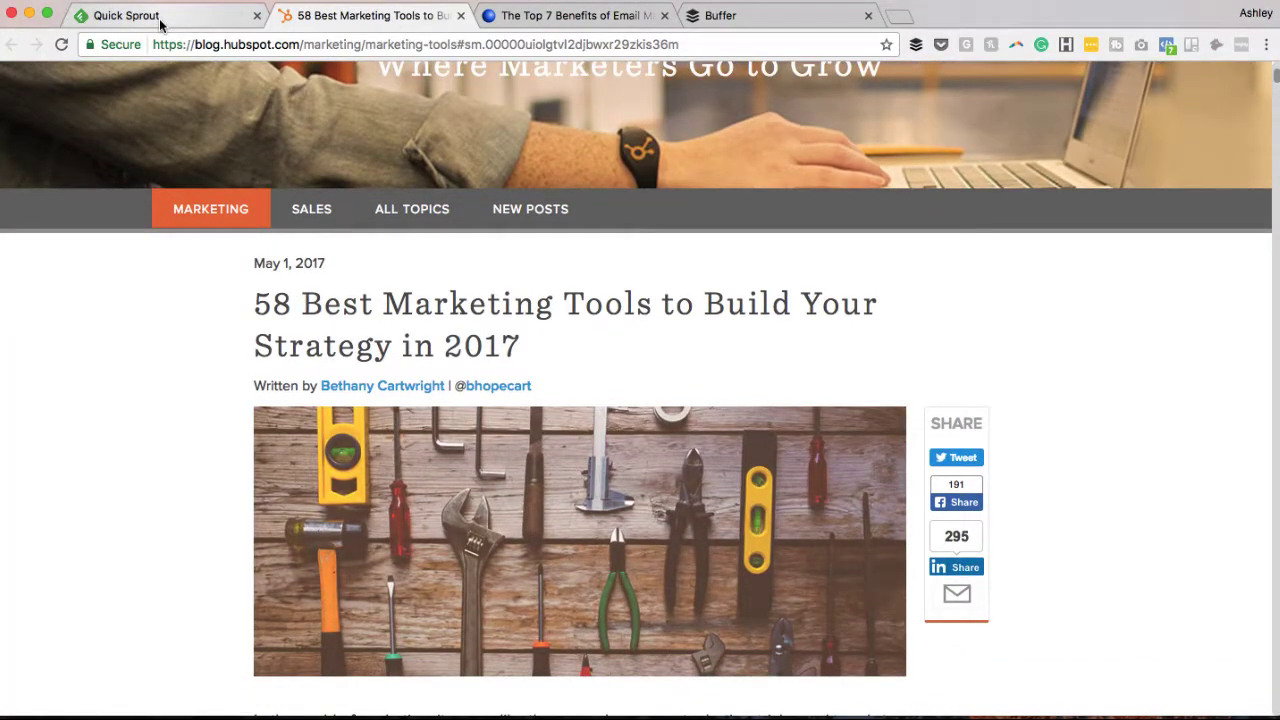
left_click(160, 16)
scroll(141, 199, "up", 5)
scroll(141, 199, "down", 8)
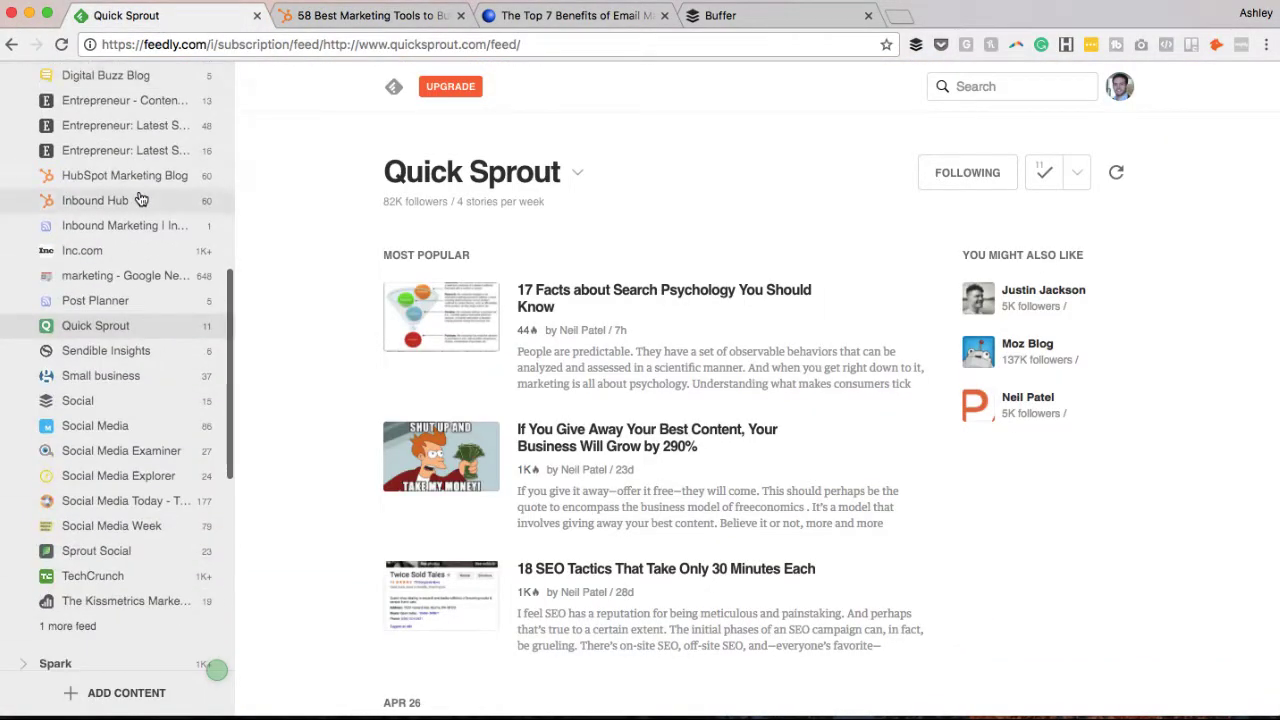
scroll(511, 402, "down", 1)
scroll(511, 402, "down", 7)
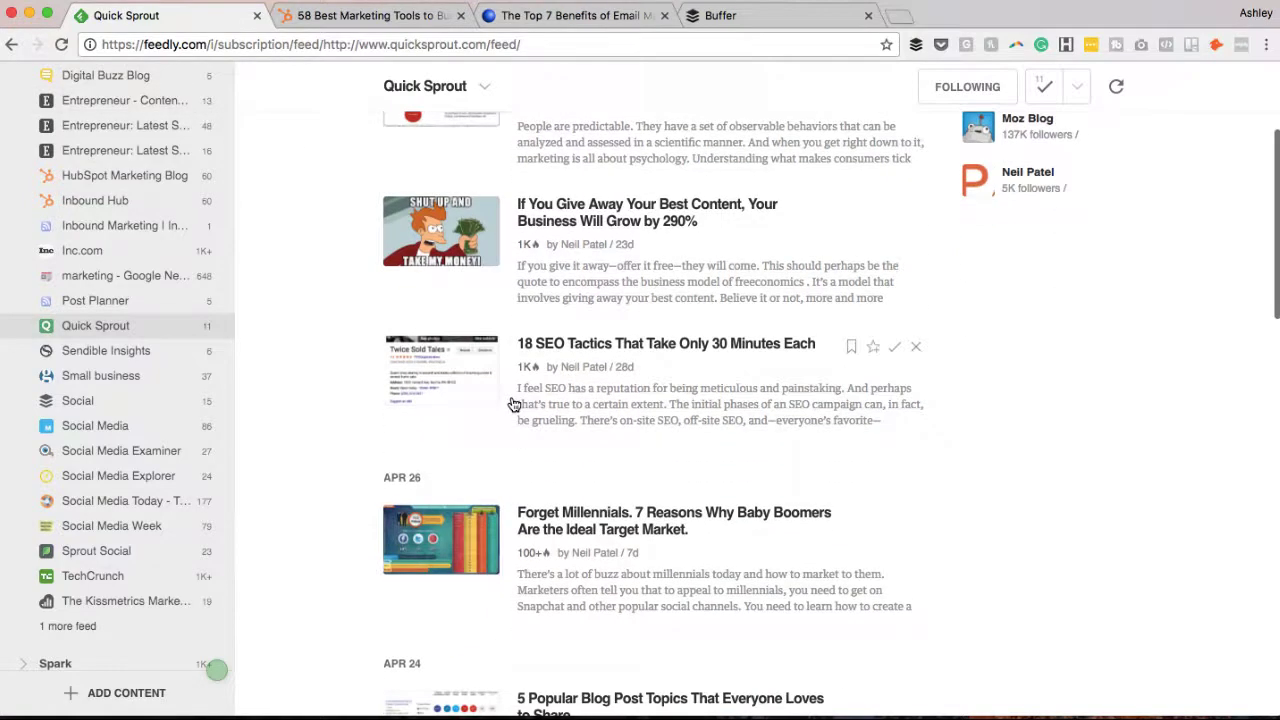
left_click(361, 16)
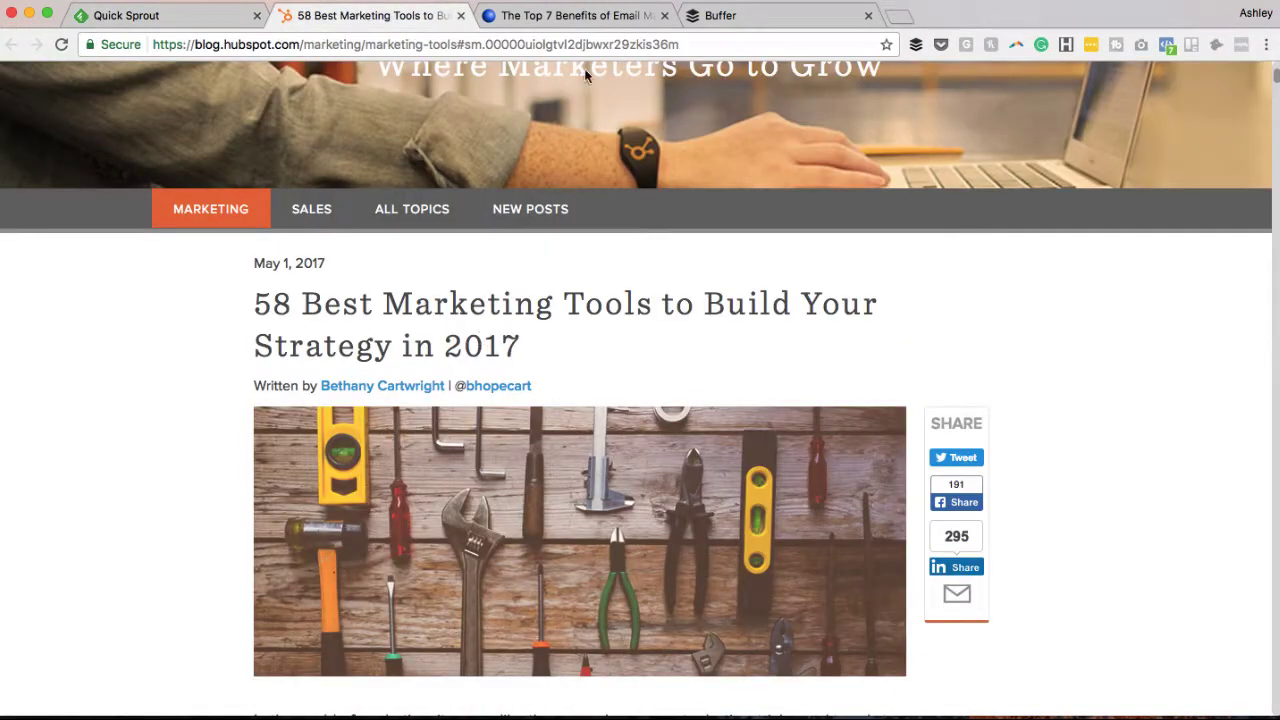
left_click(777, 16)
left_click(594, 16)
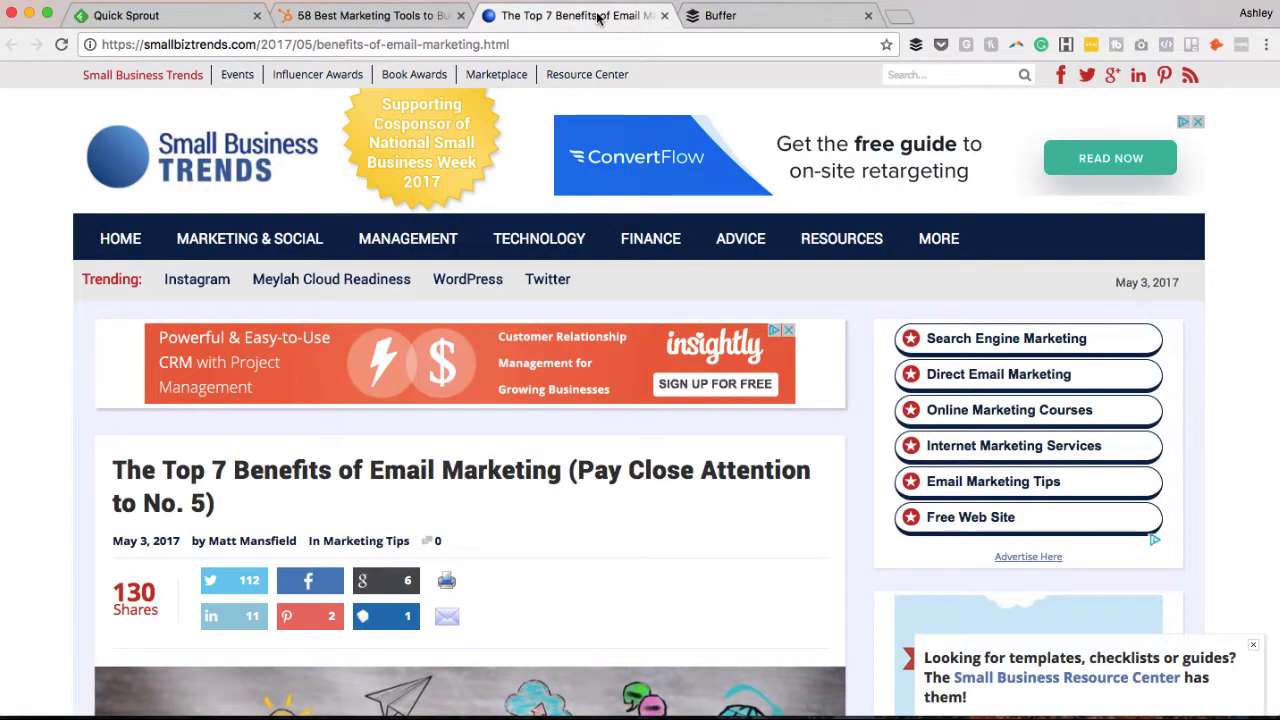
left_click(766, 18)
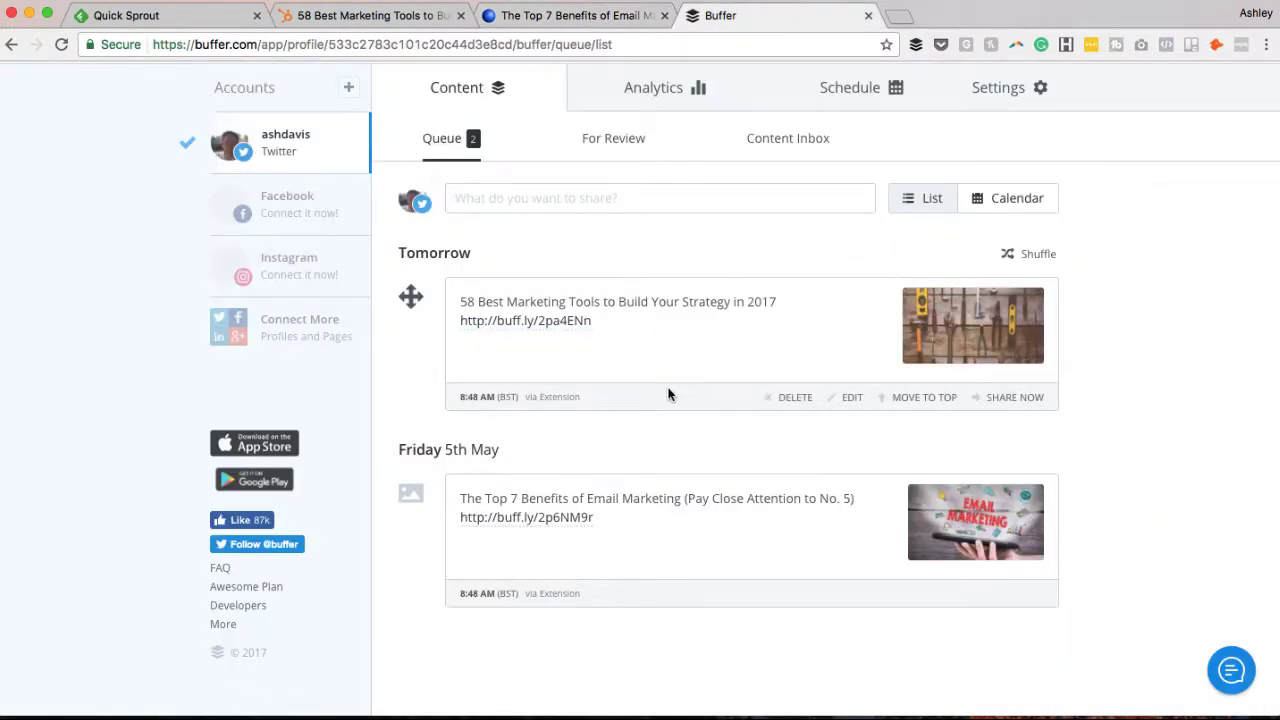